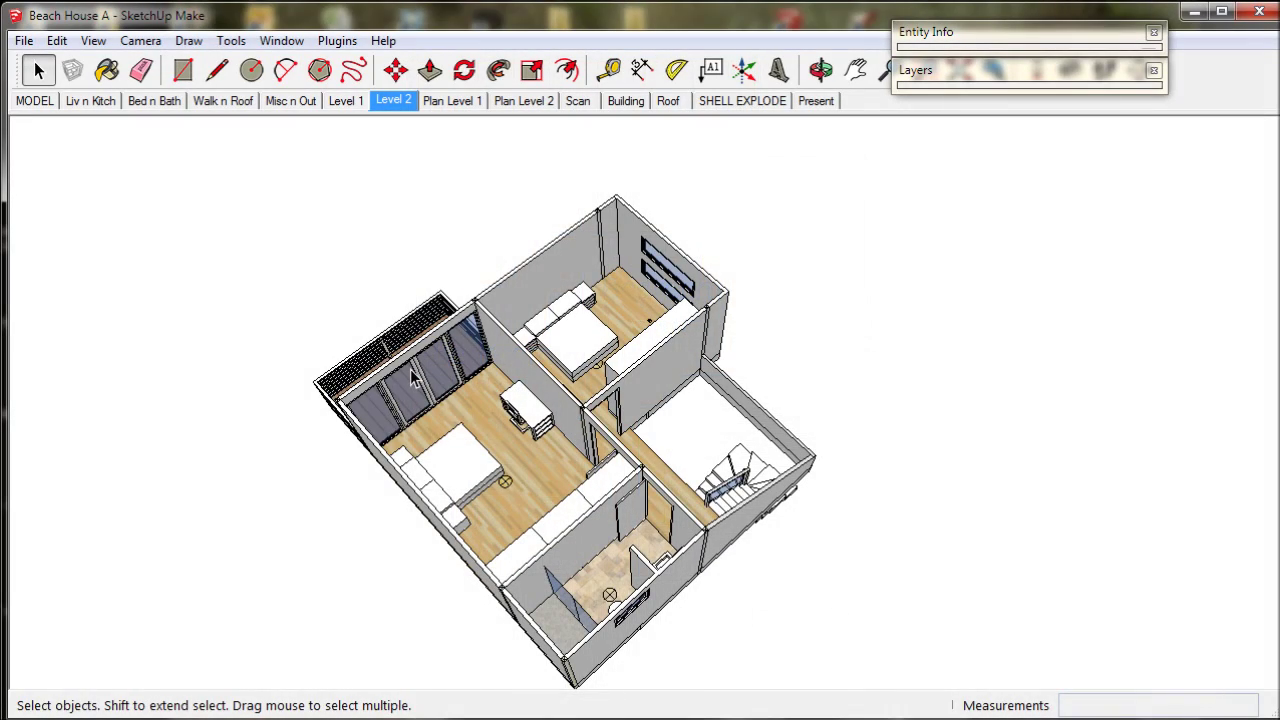
# - Frame a close-up of the upstairs stair landing and update the Level 2 scene to it
pyautogui.moveTo(741, 516); pyautogui.dragTo(430, 400, button='middle')
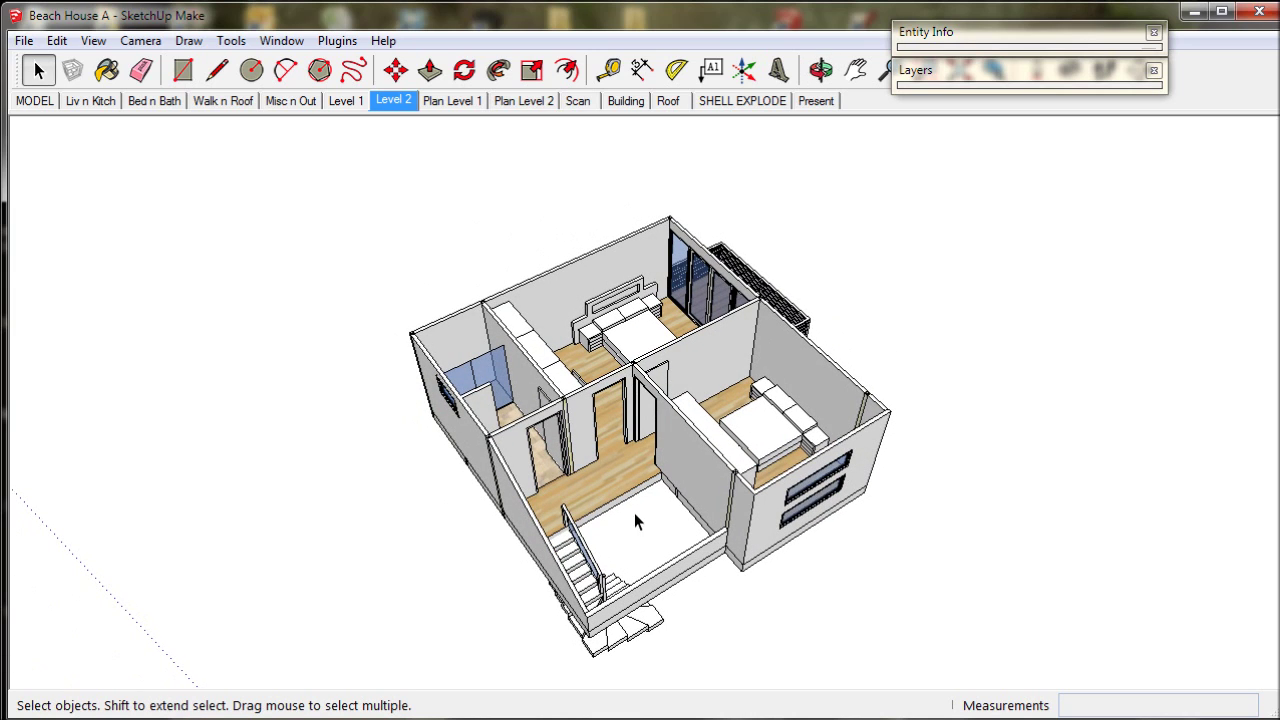
pyautogui.scroll(5, 653, 483)
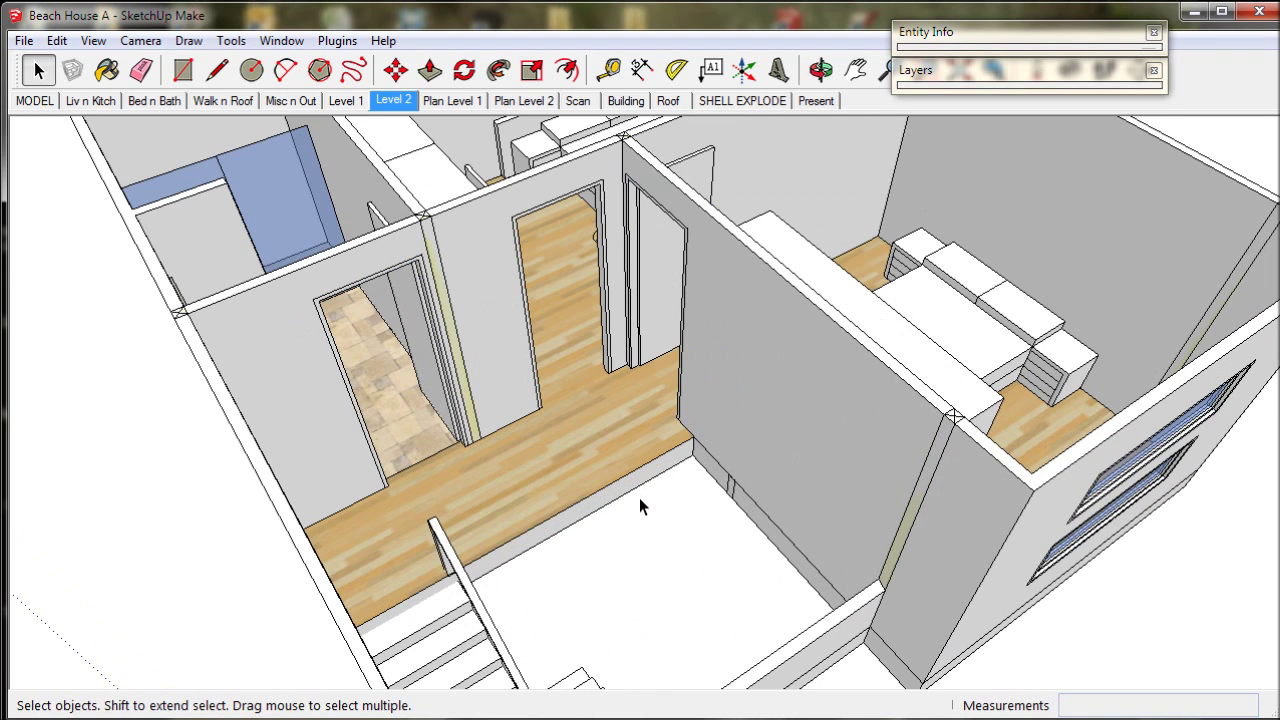
pyautogui.moveTo(639, 497); pyautogui.dragTo(611, 478, button='middle')
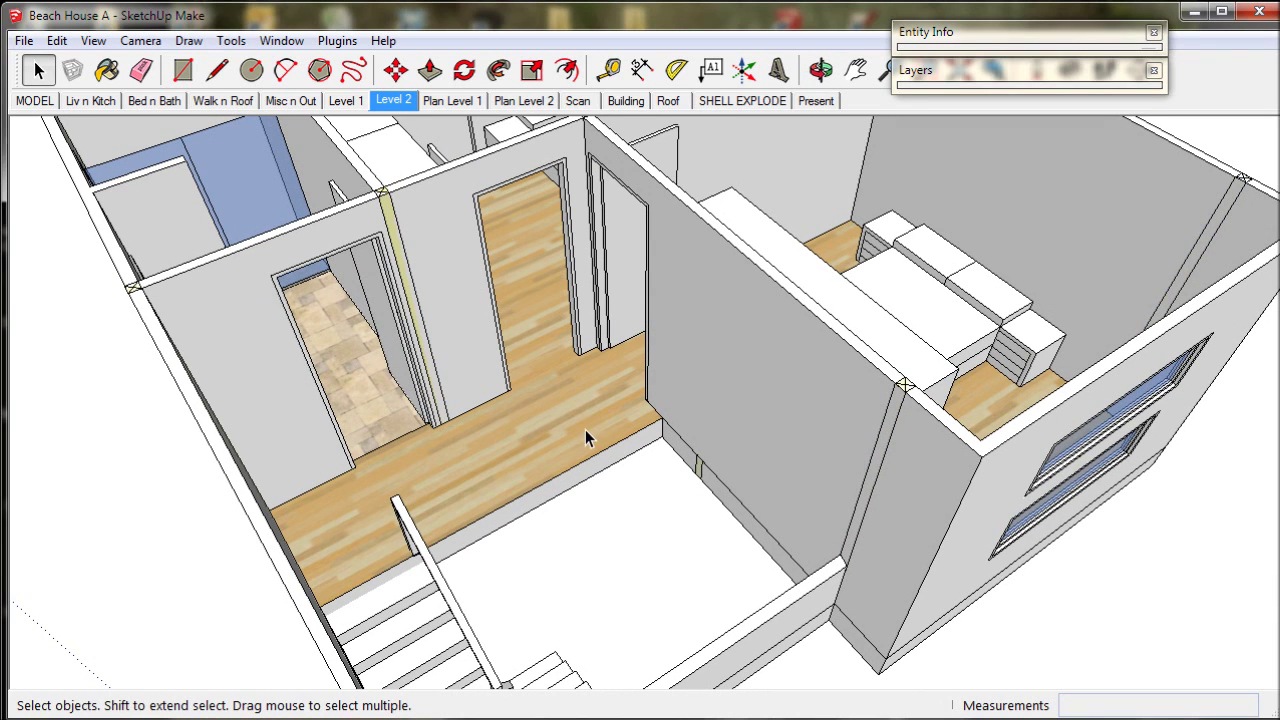
pyautogui.rightClick(403, 106)
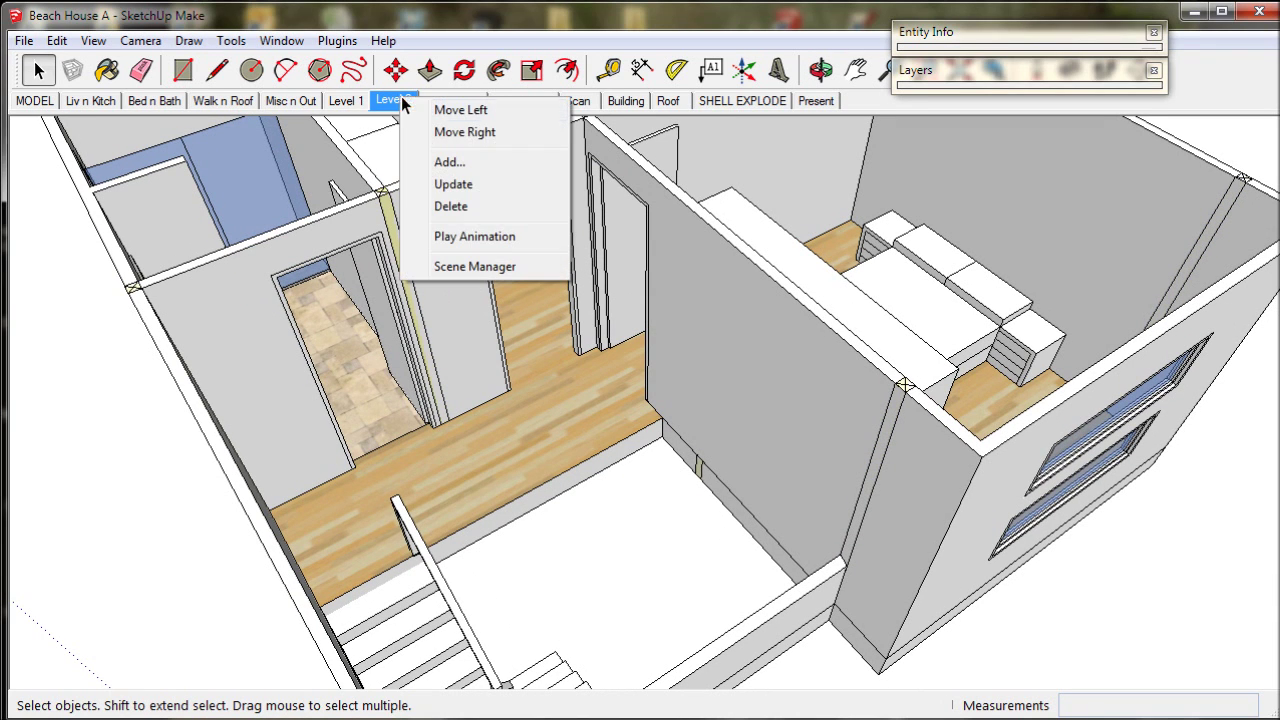
pyautogui.click(433, 177)
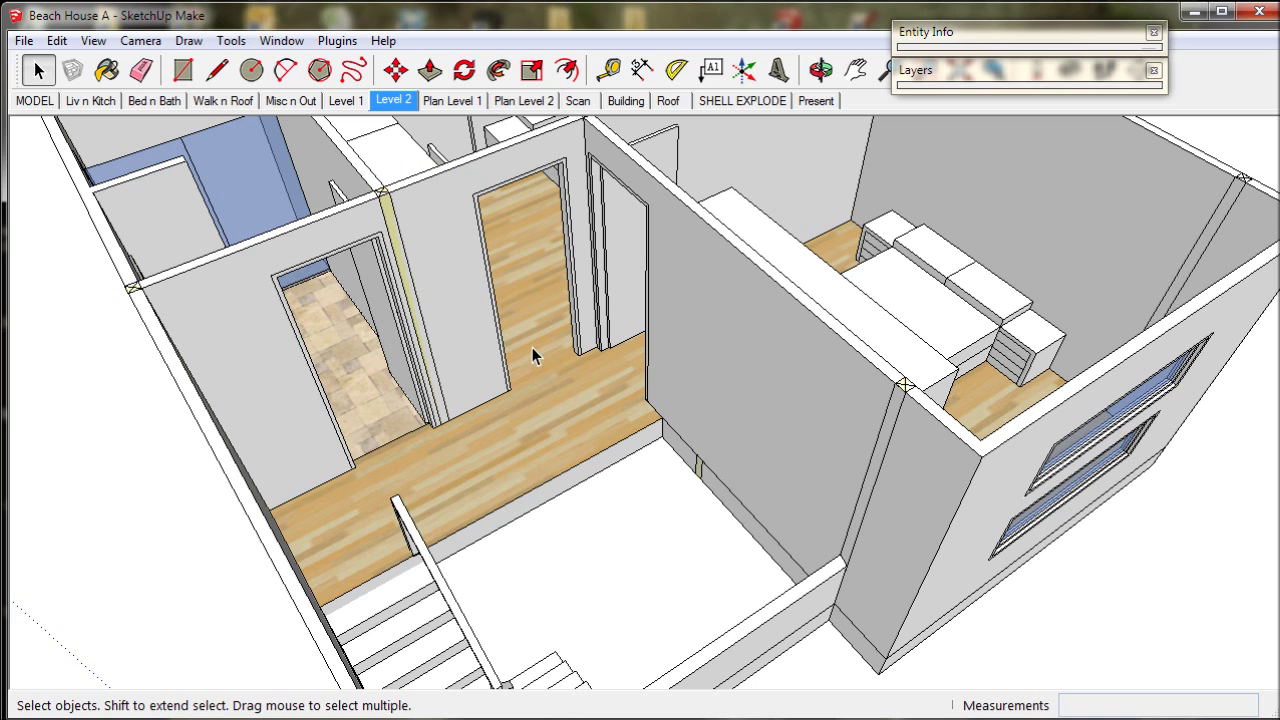
# - Place a Tape Measure guide 8' from the stairwell wall corner's midpoint
pyautogui.click(609, 70)
pyautogui.scroll(2, 675, 400)
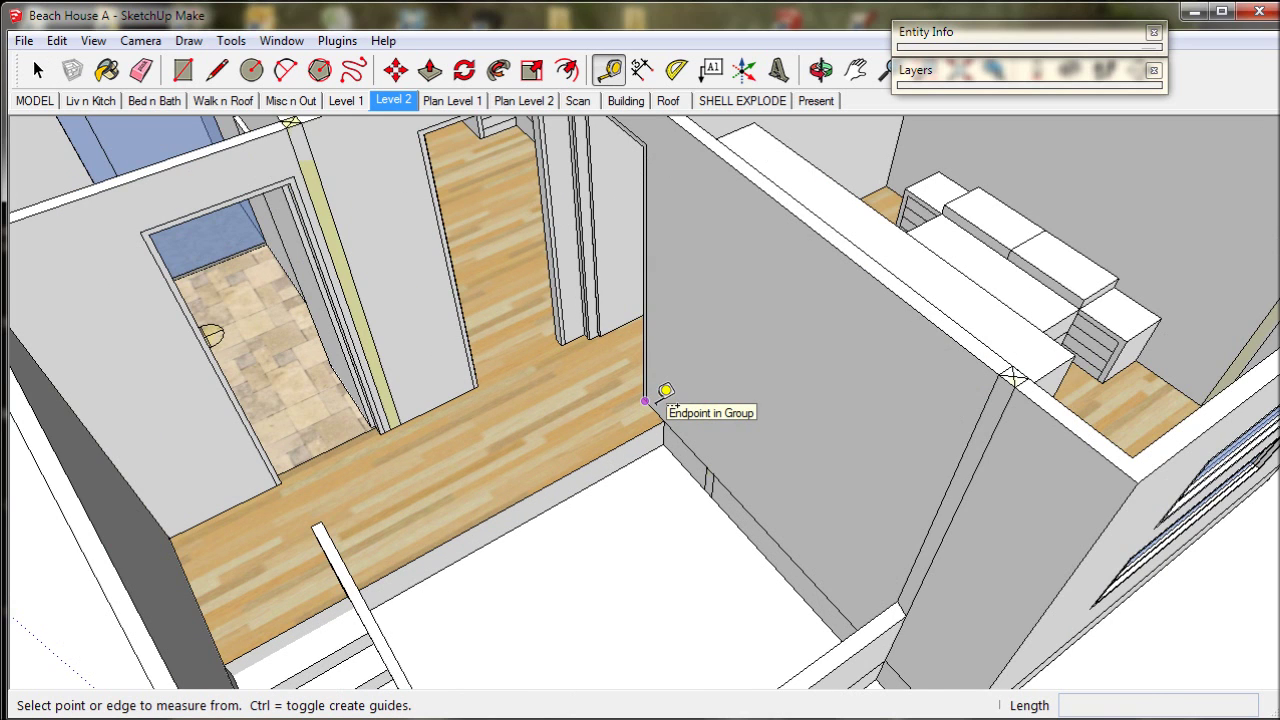
pyautogui.scroll(2, 665, 398)
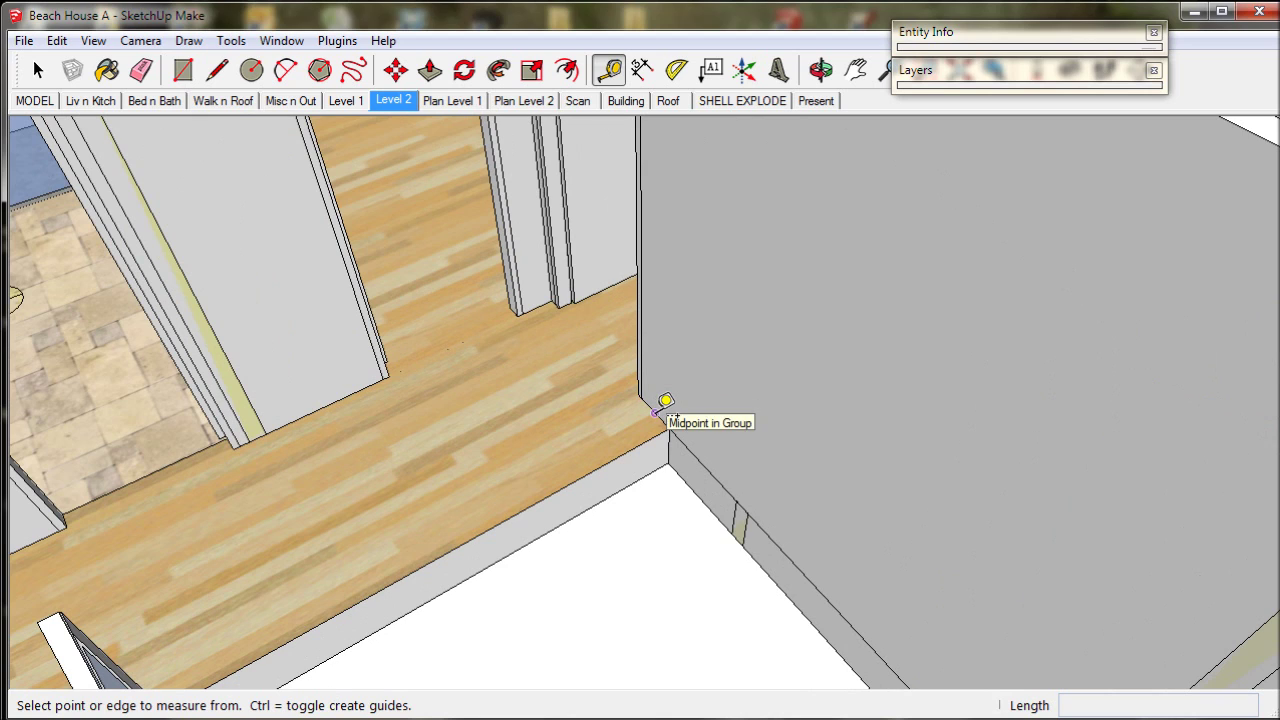
pyautogui.click(655, 412)
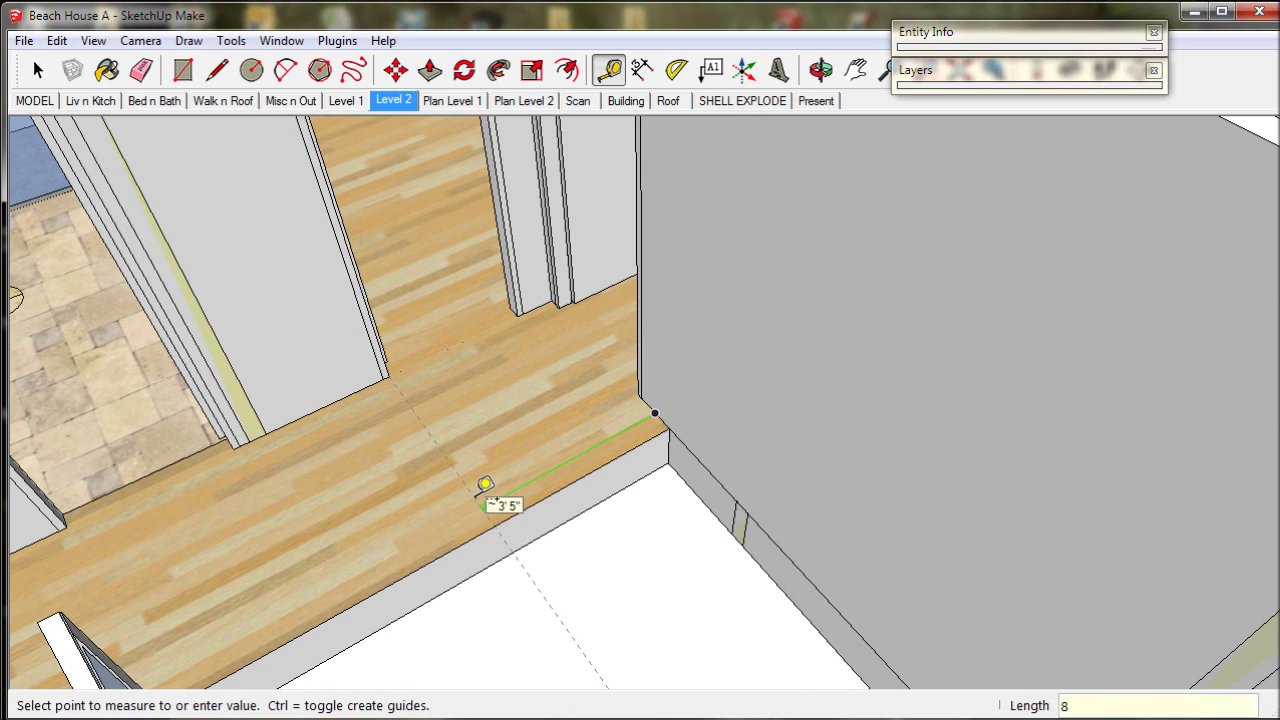
pyautogui.press('Return')
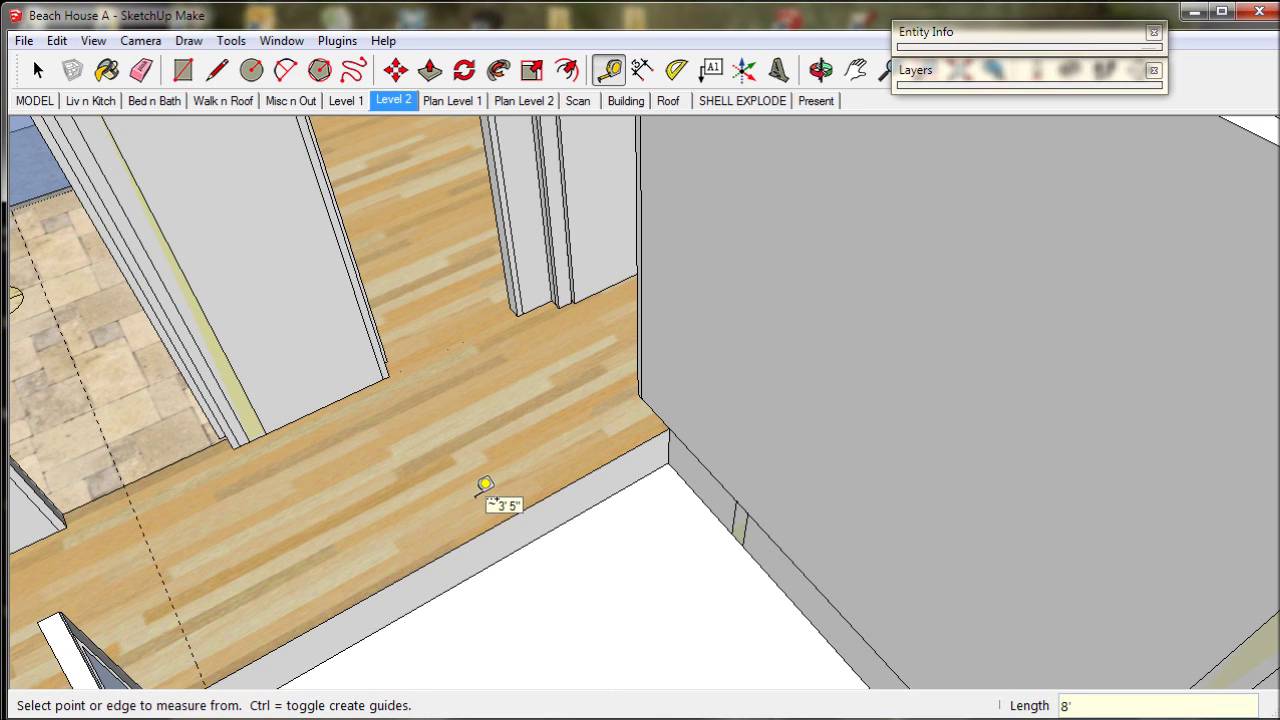
# - Return to the Select tool and select all geometry with Ctrl+A
pyautogui.moveTo(480, 490)
pyautogui.keyDown('shift'); pyautogui.mouseDown(button='middle')
pyautogui.moveTo(466, 494)
pyautogui.moveTo(618, 373)
pyautogui.mouseUp(button='middle'); pyautogui.keyUp('shift')
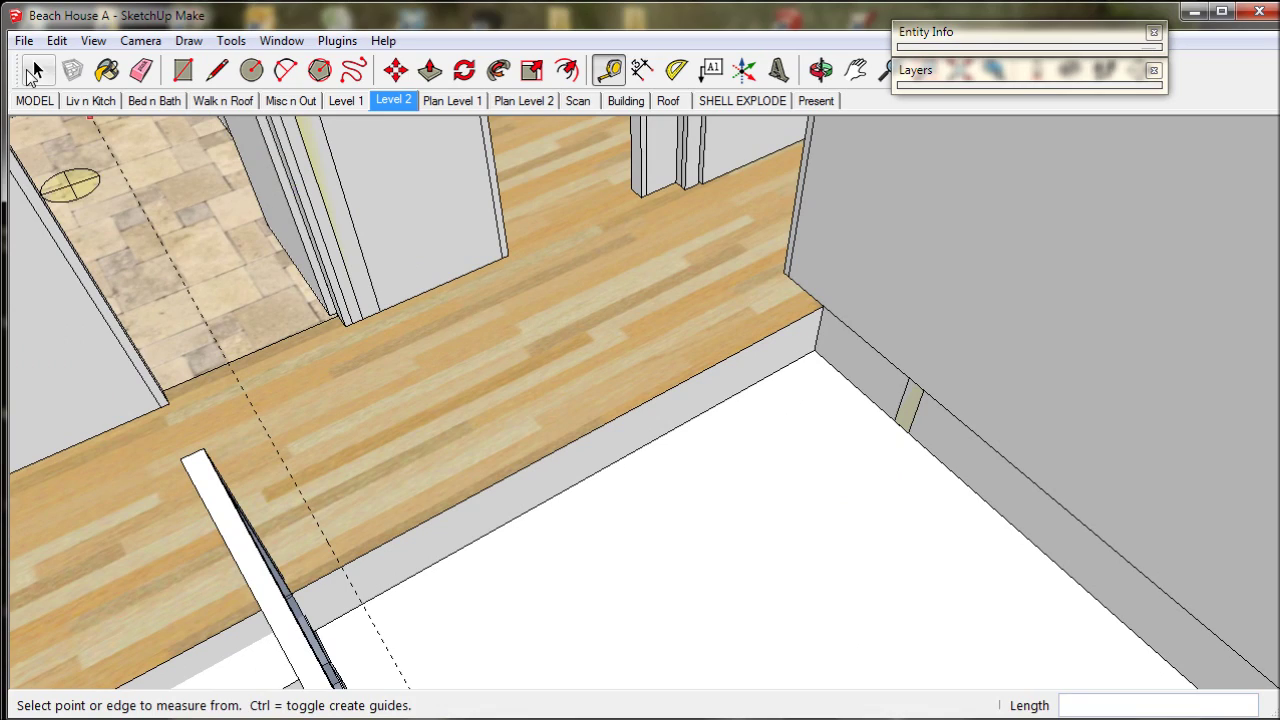
pyautogui.click(38, 69)
pyautogui.hotkey('ctrl', 'a')
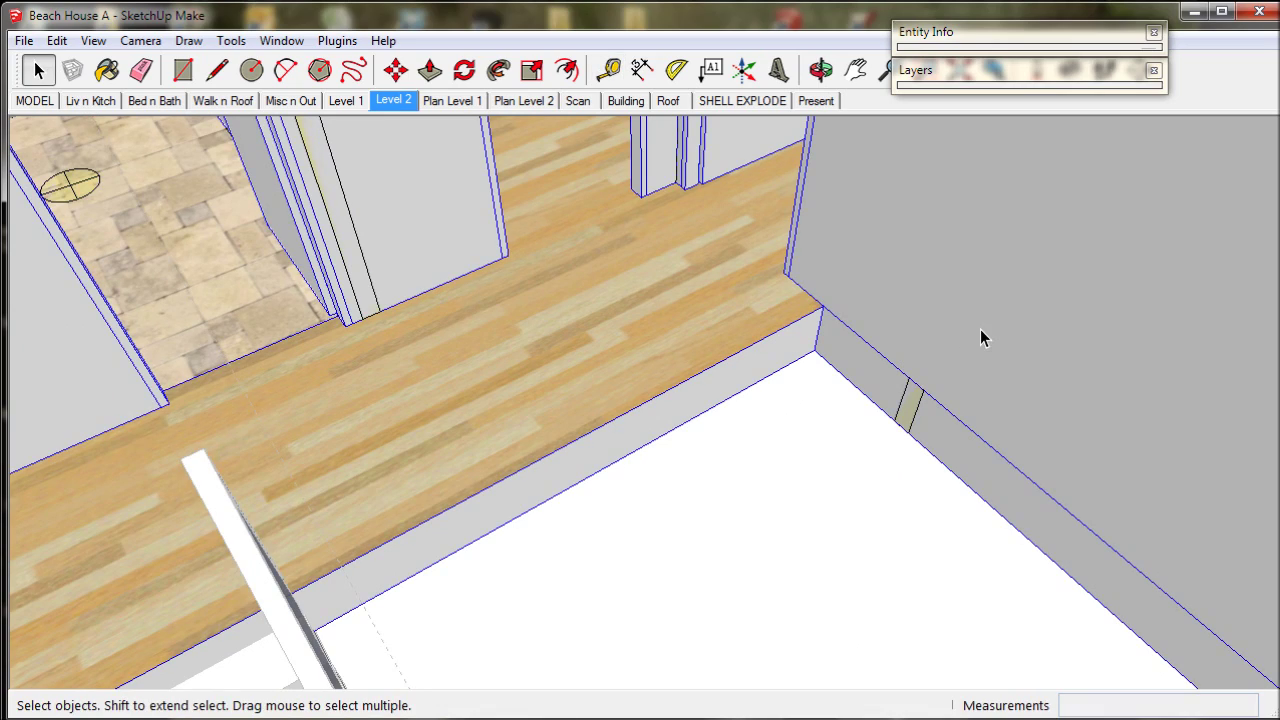
pyautogui.moveTo(848, 365); pyautogui.dragTo(889, 311, button='middle')
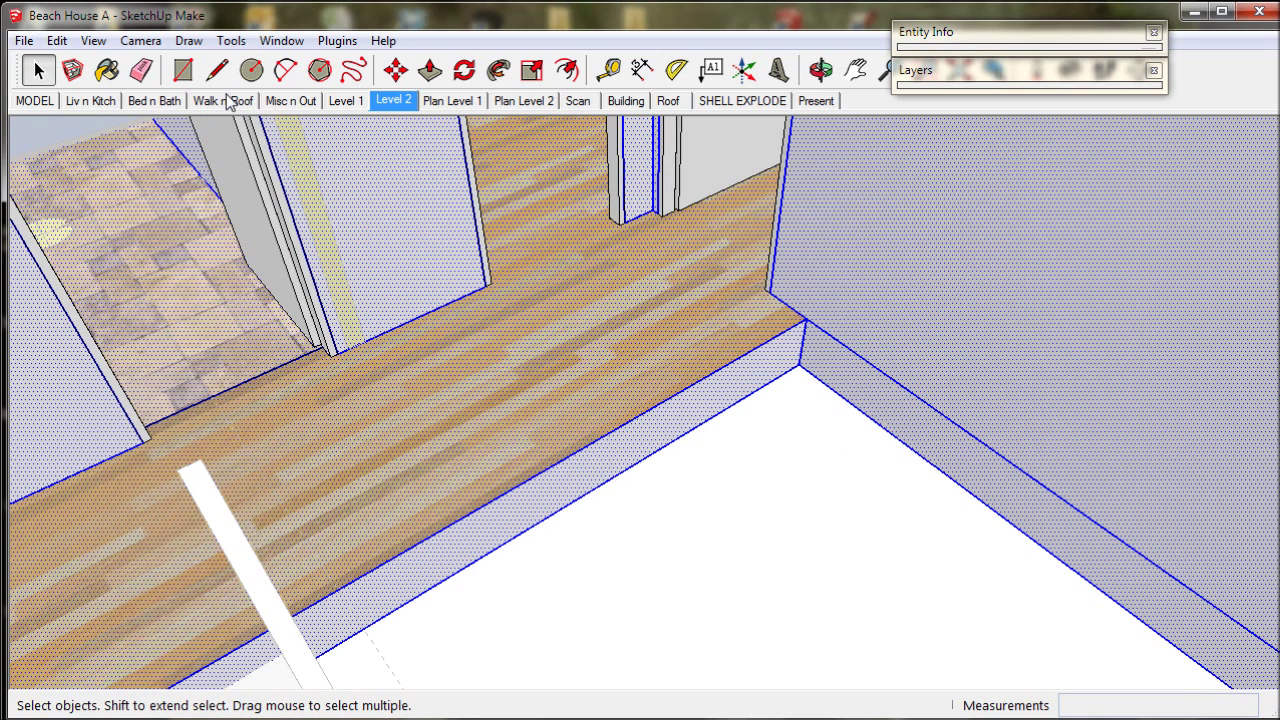
# - Draw a rectangle on the stairwell-edge wall face from the corner to the guide line
pyautogui.click(184, 72)
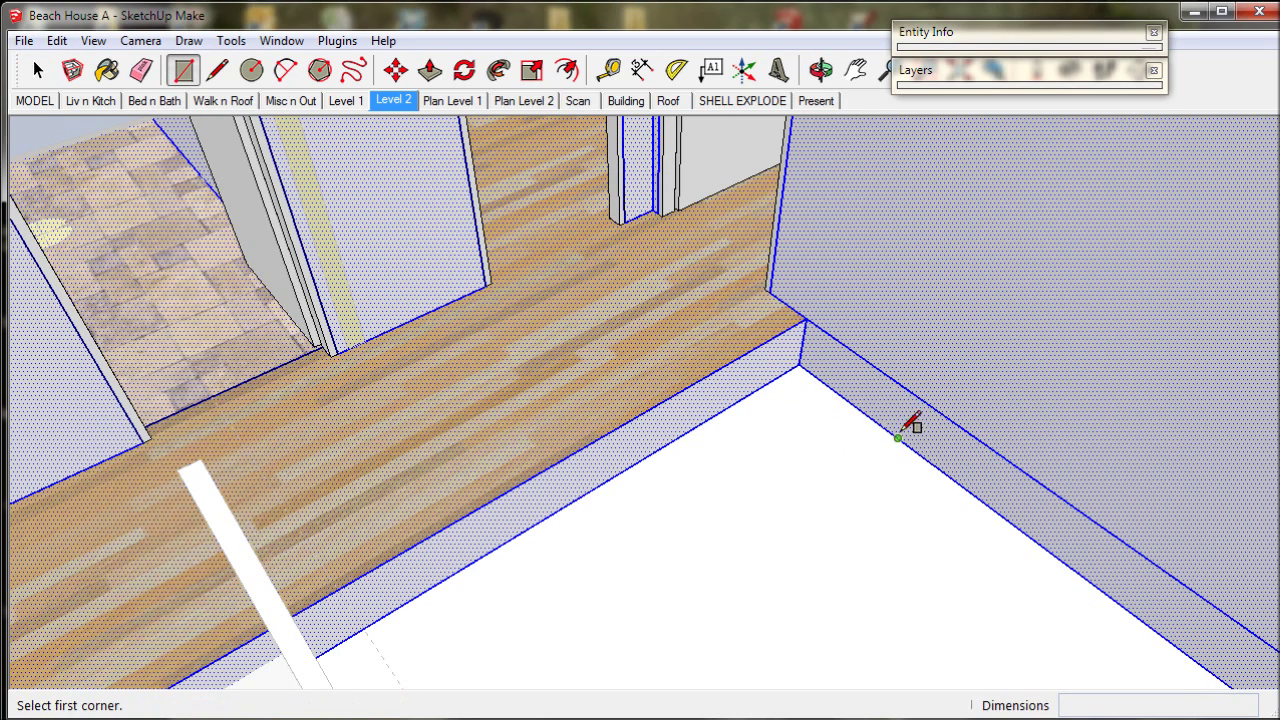
pyautogui.scroll(2, 898, 437)
pyautogui.moveTo(914, 417)
pyautogui.mouseDown(button='middle')
pyautogui.moveTo(897, 457)
pyautogui.moveTo(892, 420)
pyautogui.mouseUp(button='middle')
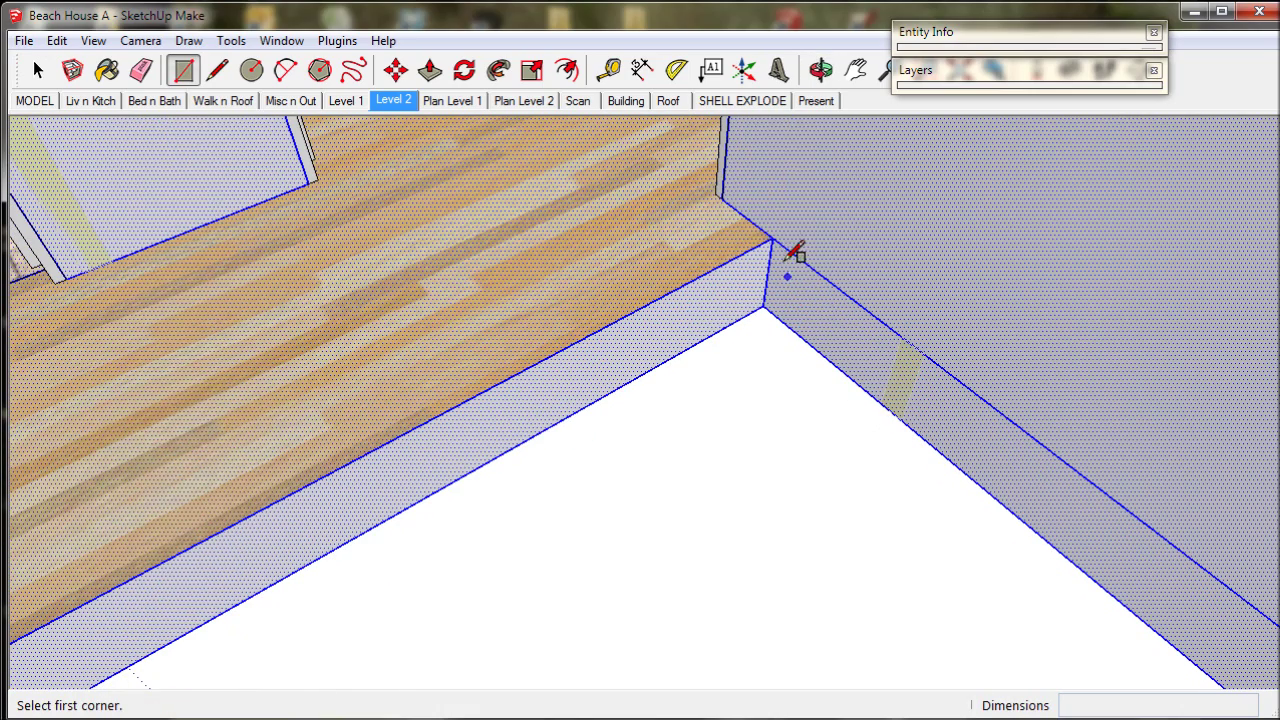
pyautogui.click(773, 241)
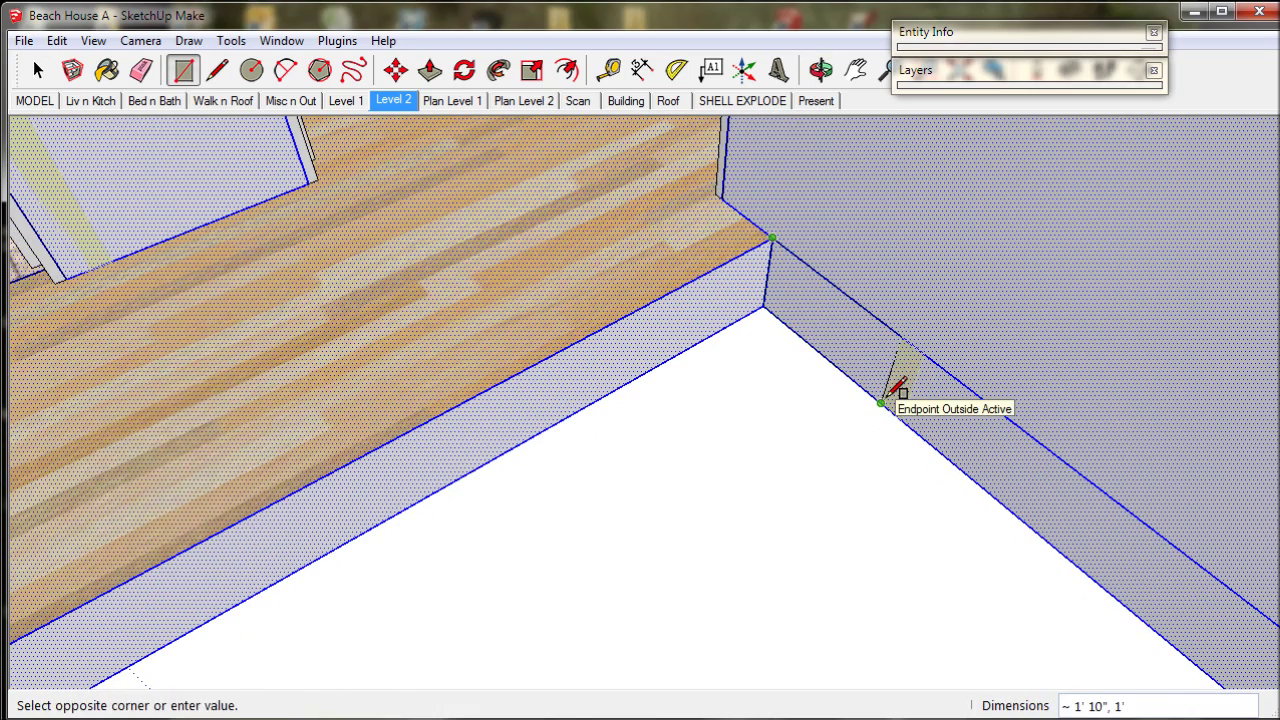
pyautogui.click(880, 402)
pyautogui.scroll(-3, 897, 390)
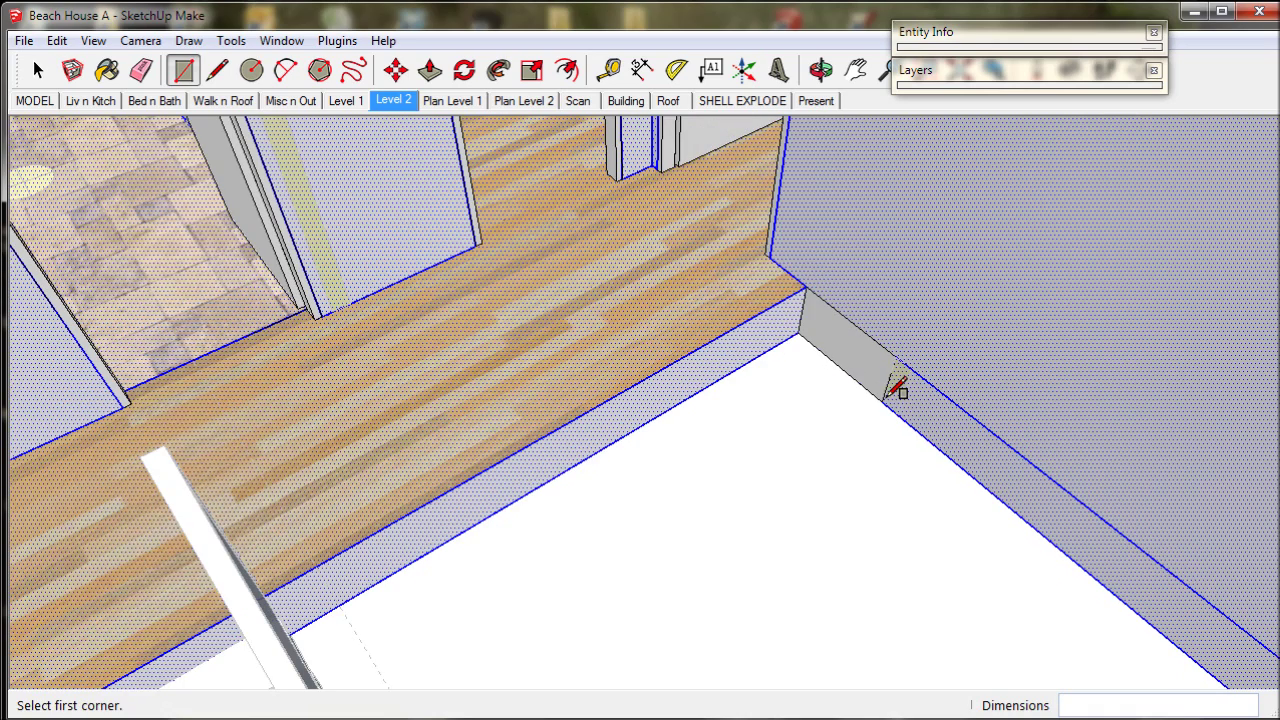
# - Push/Pull the new rectangular face 8' down to the floor edge
pyautogui.click(423, 78)
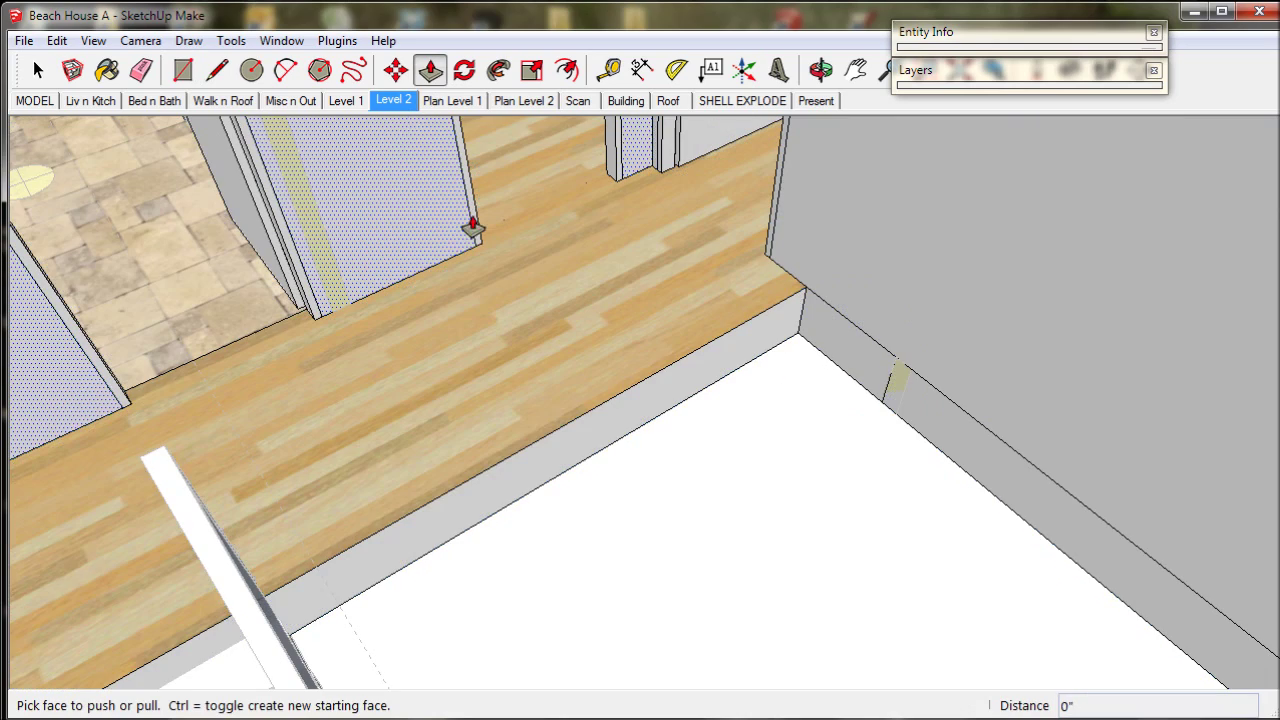
pyautogui.click(810, 343)
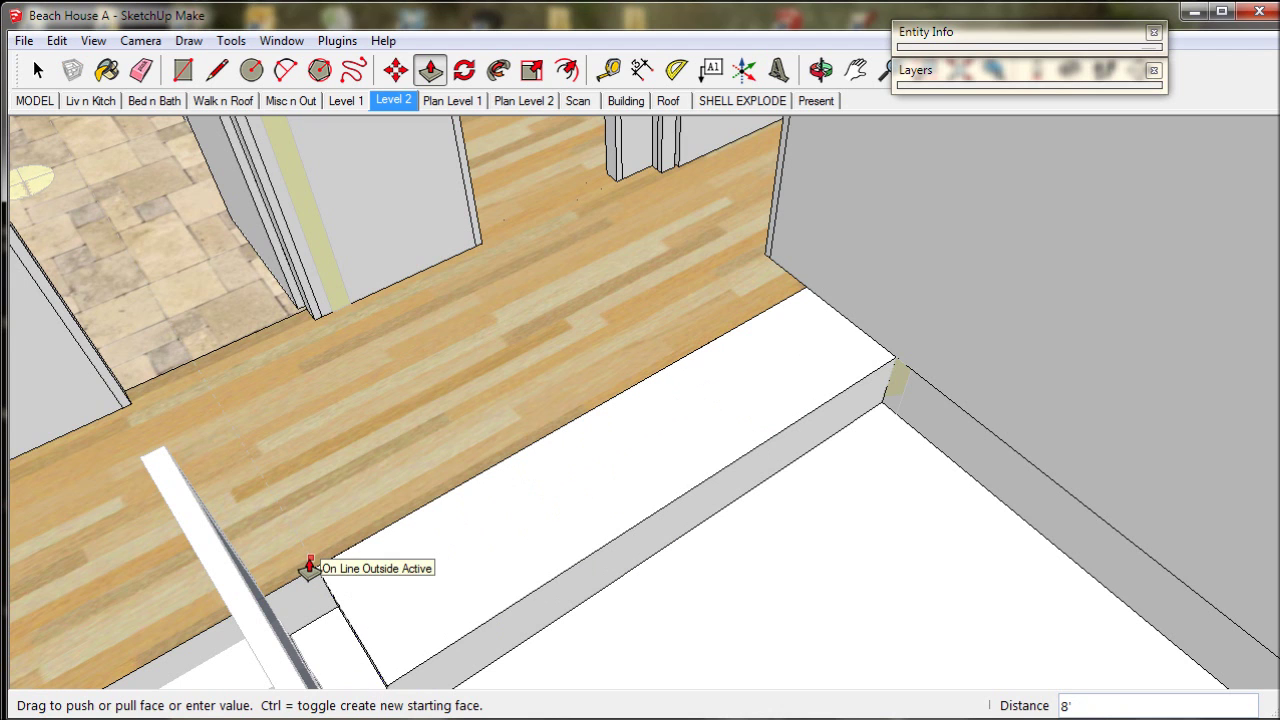
pyautogui.click(310, 568)
pyautogui.moveTo(309, 569); pyautogui.dragTo(389, 443, button='middle')
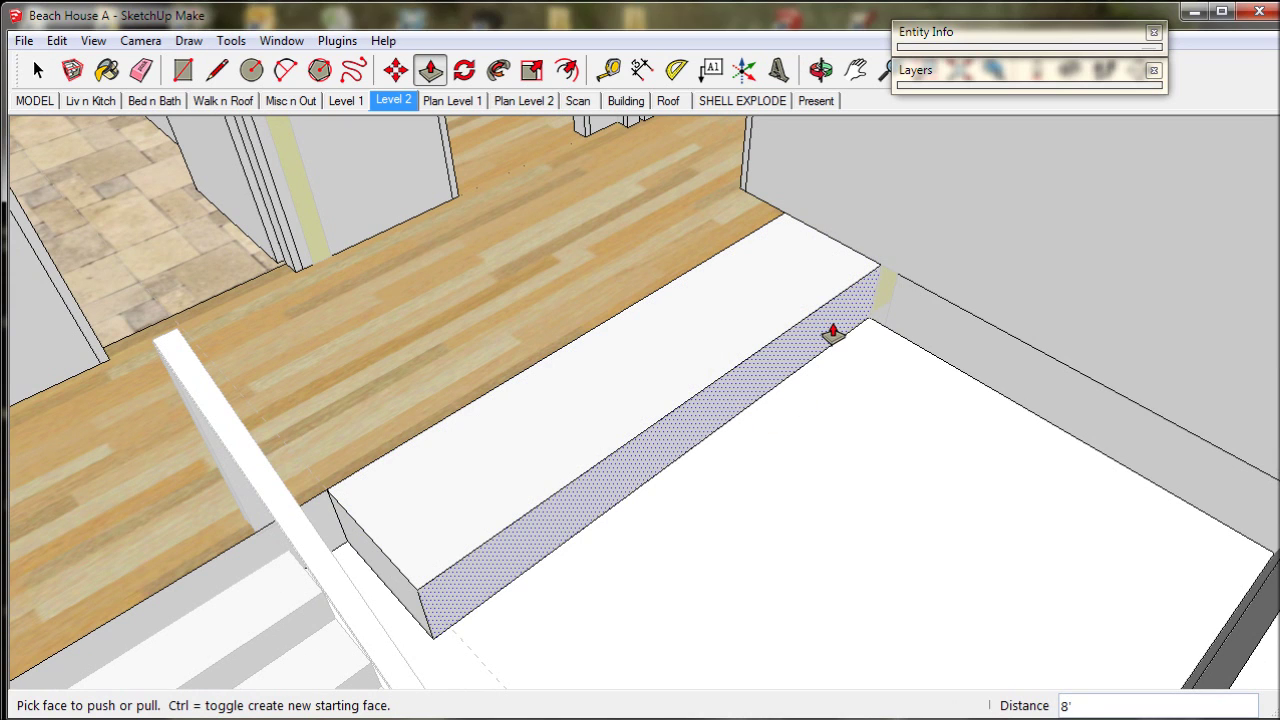
# - Push the block's front face out 3 1/2" and extend its end face left
pyautogui.click(866, 293)
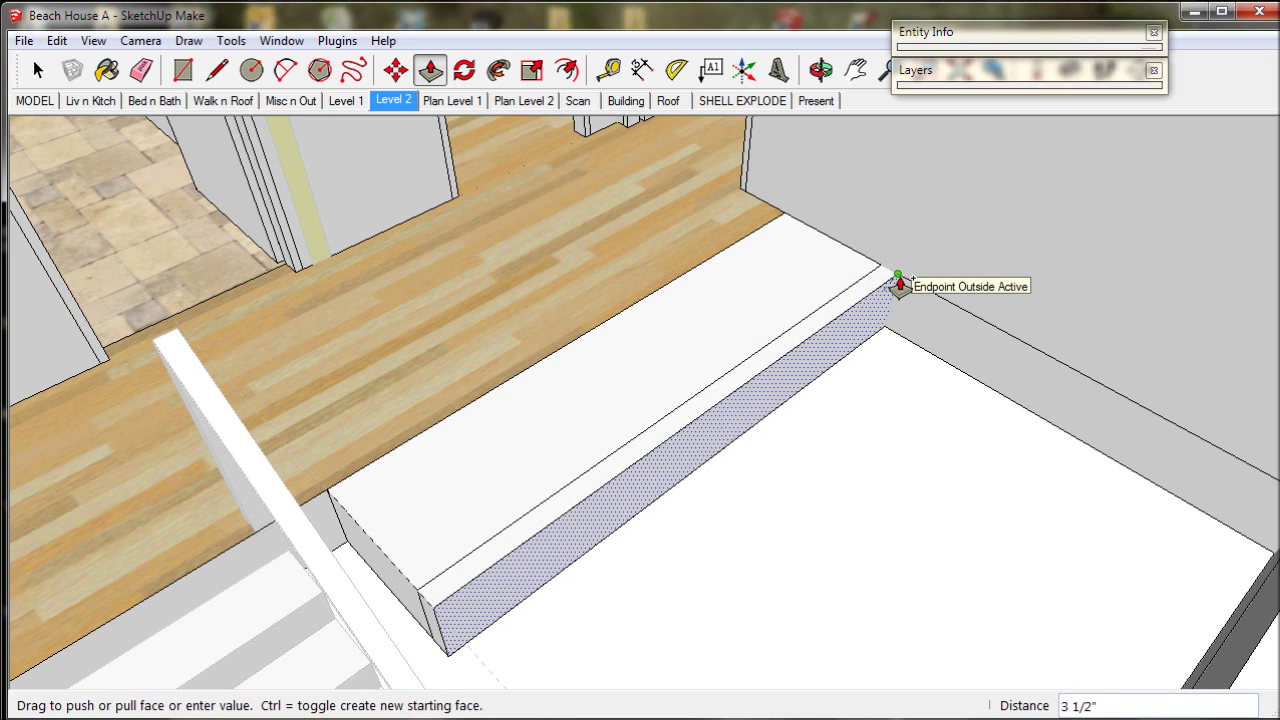
pyautogui.click(899, 281)
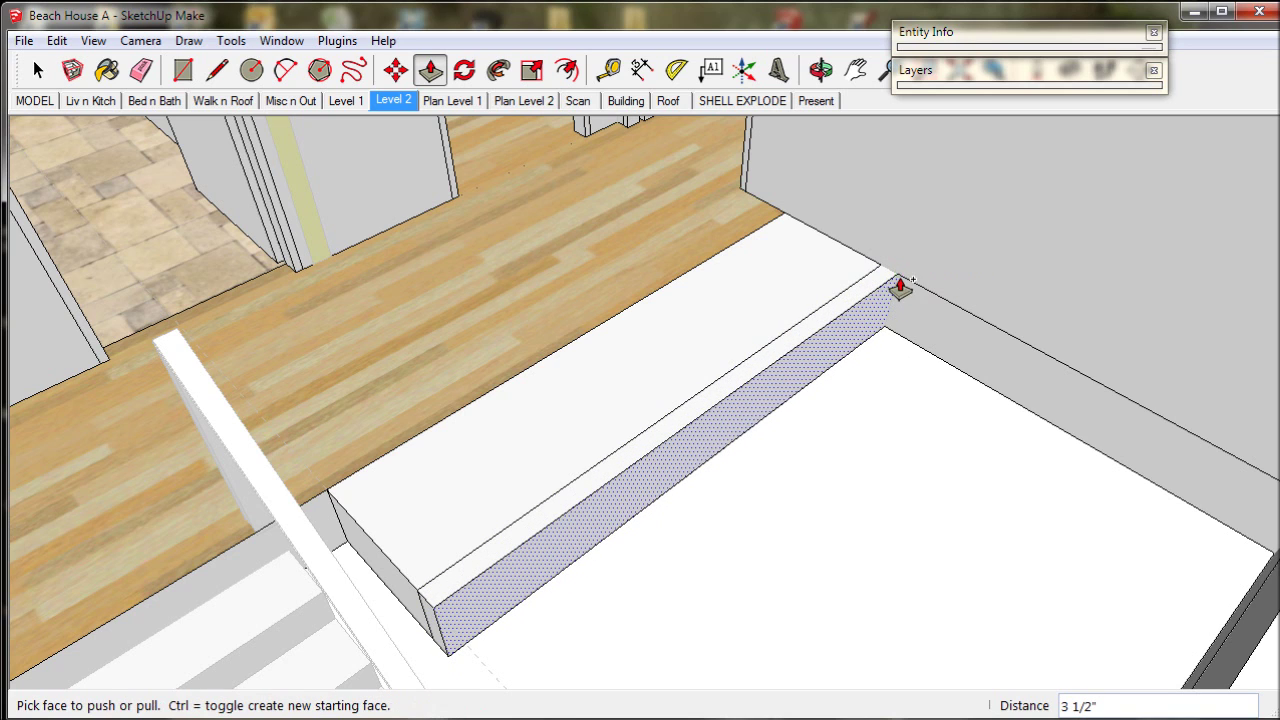
pyautogui.click(407, 598)
pyautogui.click(408, 596)
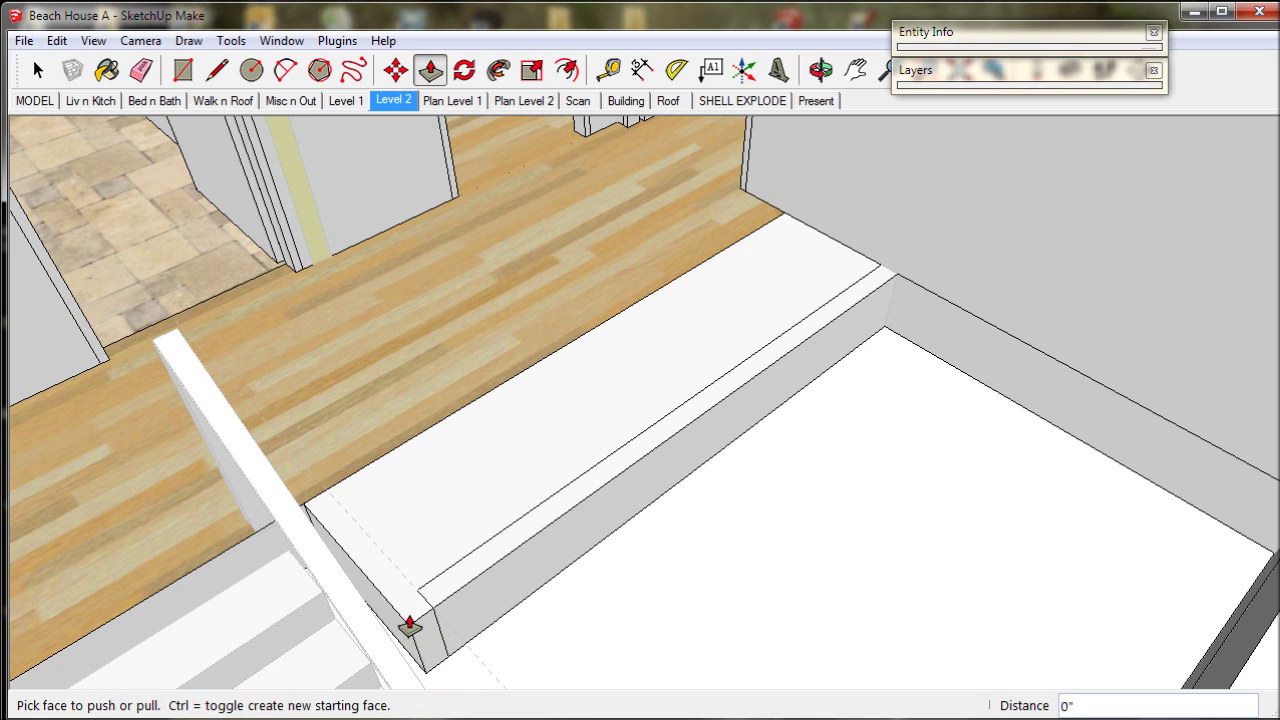
pyautogui.moveTo(489, 600); pyautogui.dragTo(492, 610, button='middle')
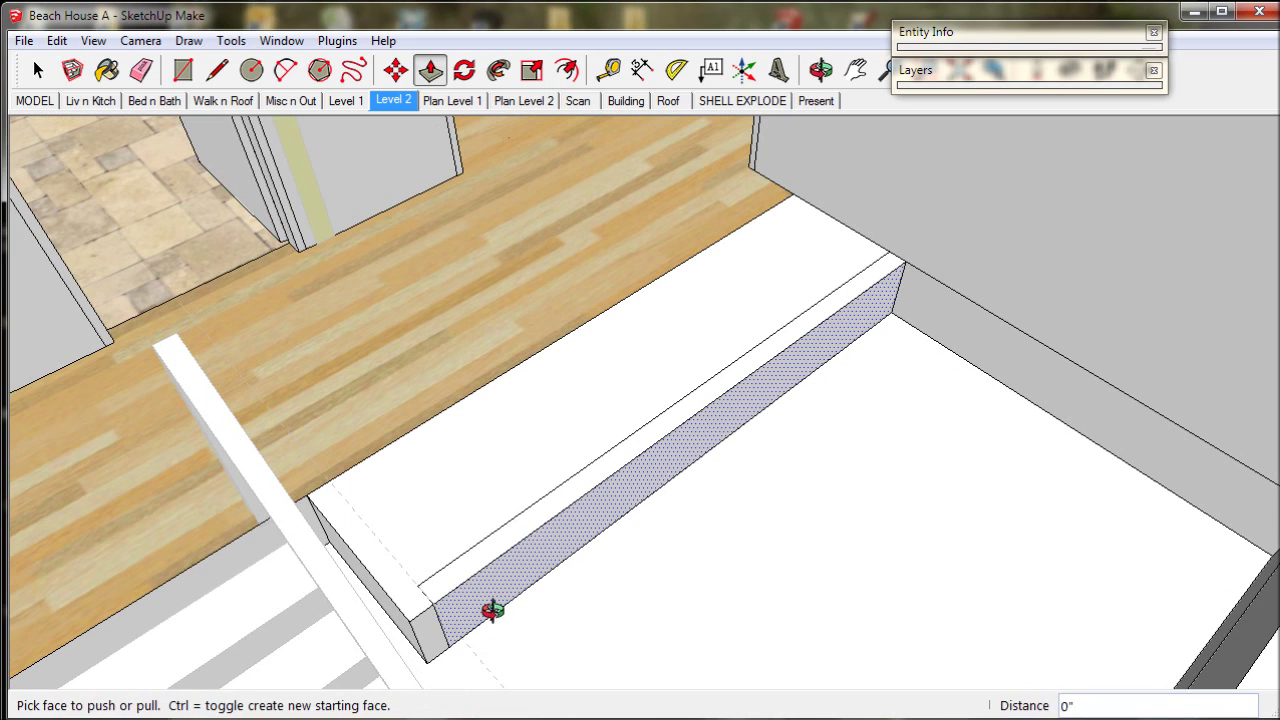
# - Draw an edge from the face corner to the step edge, closing the L-shaped top face
pyautogui.click(217, 70)
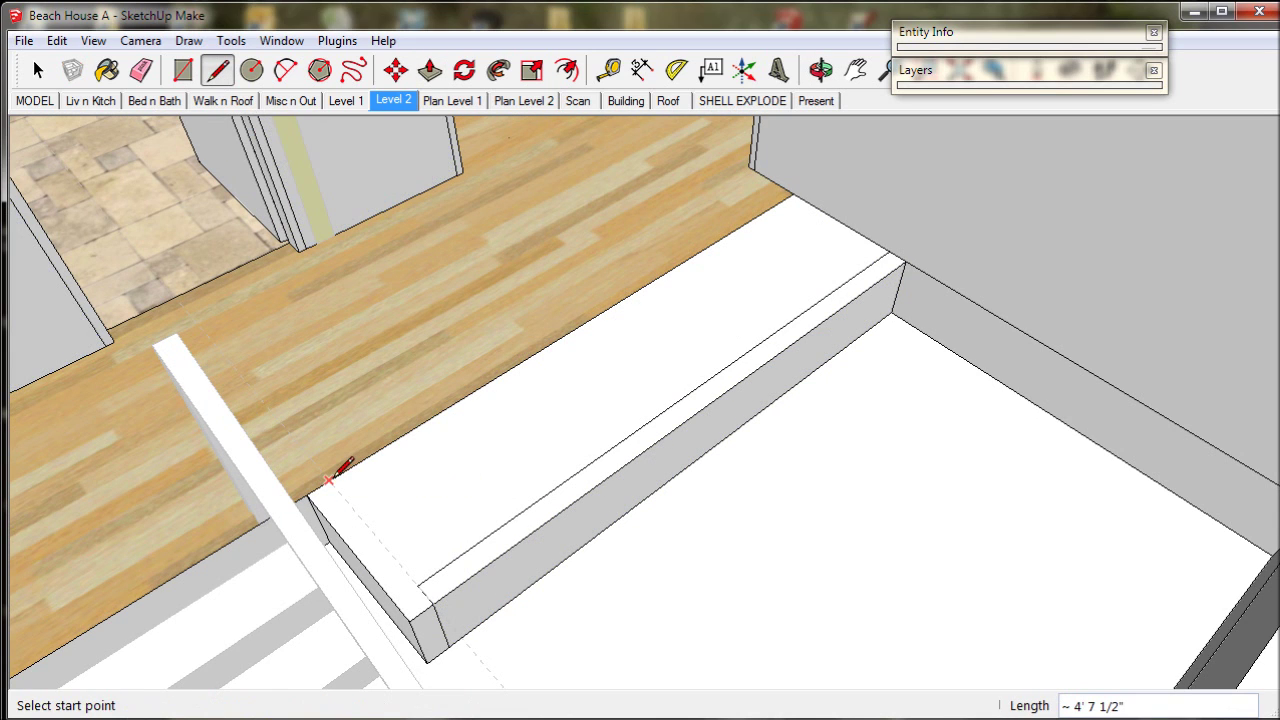
pyautogui.click(329, 480)
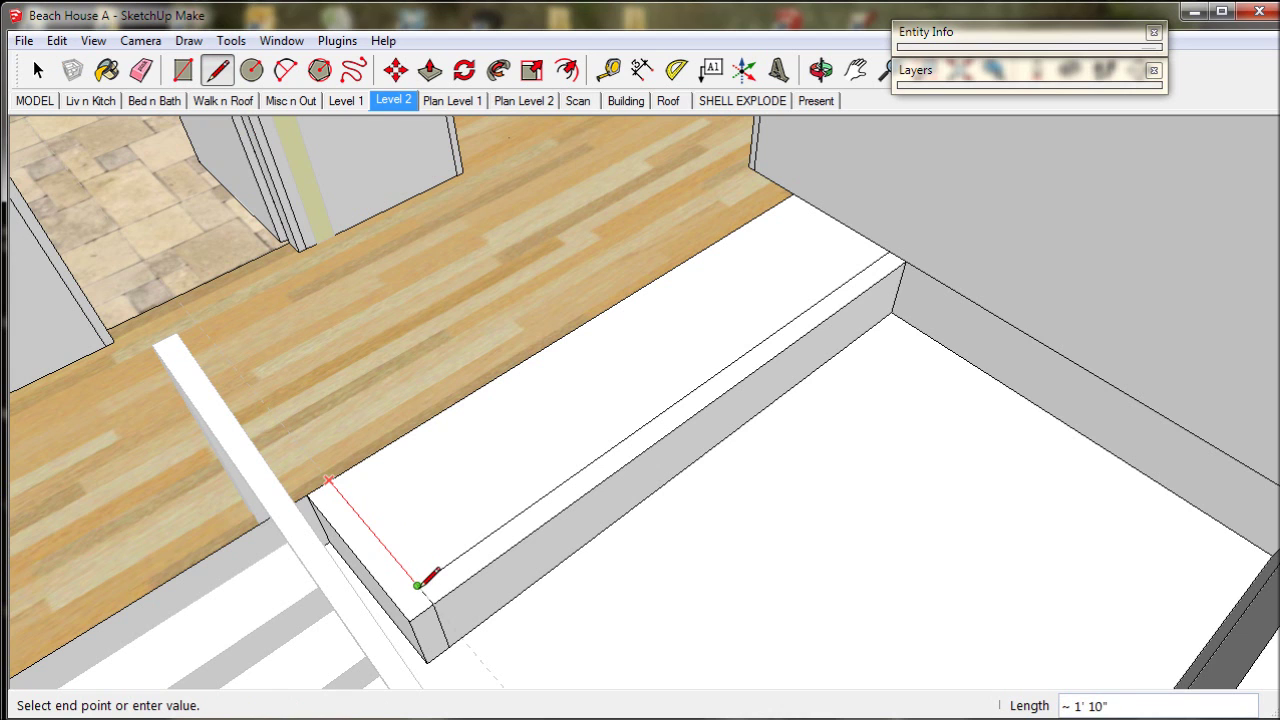
pyautogui.click(418, 585)
pyautogui.moveTo(425, 580)
pyautogui.mouseDown(button='middle')
pyautogui.moveTo(440, 643)
pyautogui.moveTo(436, 630)
pyautogui.mouseUp(button='middle')
pyautogui.press('e')
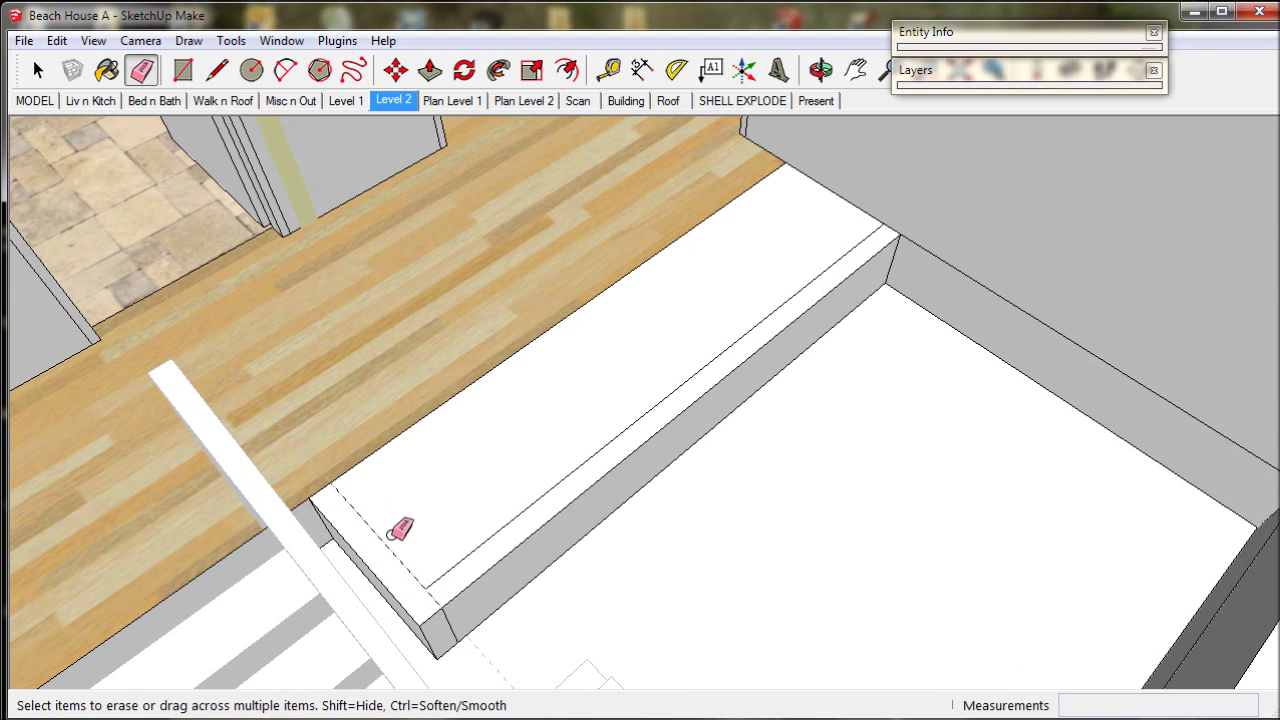
pyautogui.scroll(2, 443, 586)
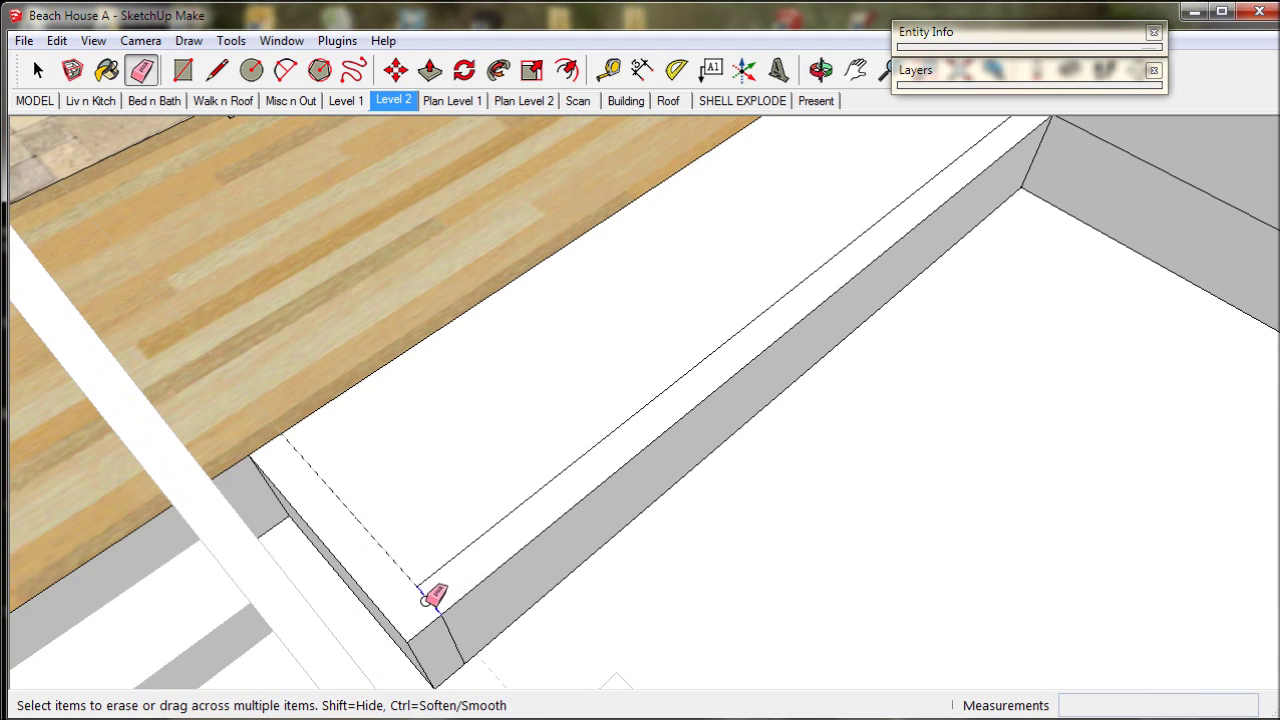
pyautogui.scroll(-2, 474, 617)
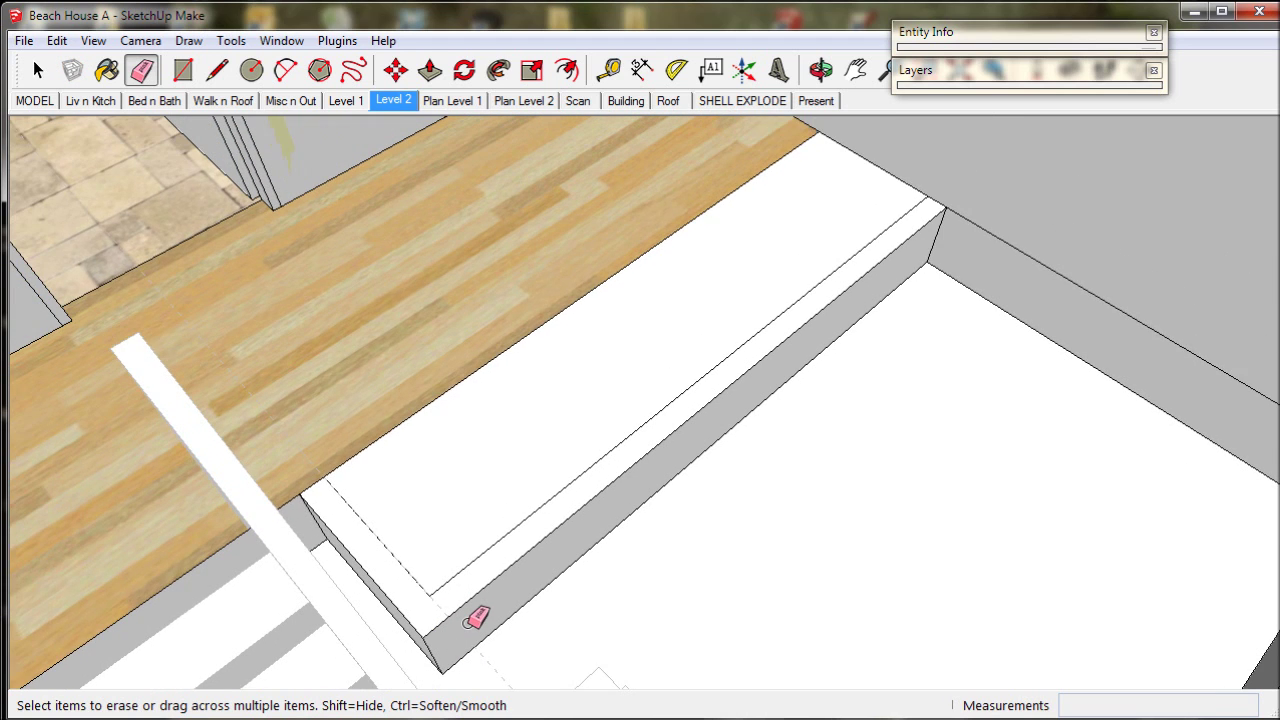
pyautogui.scroll(-1, 474, 617)
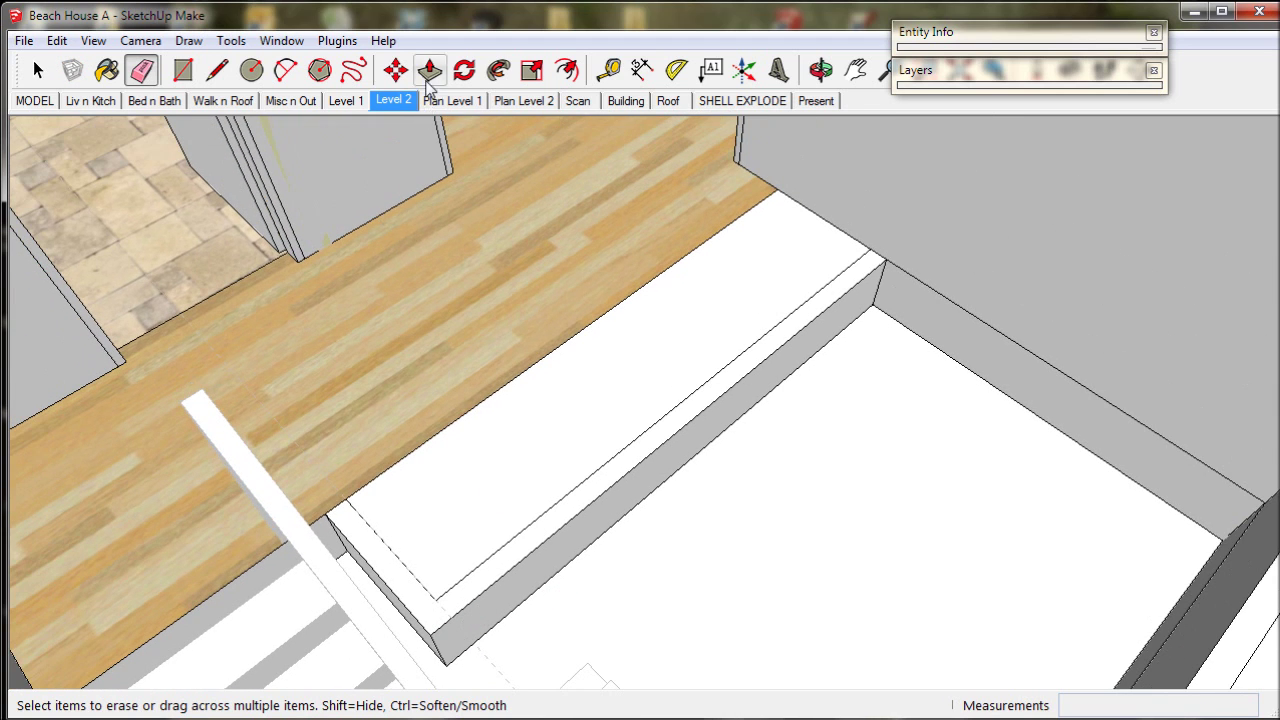
pyautogui.click(430, 70)
# - Push/Pull the L-shaped face up 3' 2" to form the dwarf wall
pyautogui.moveTo(686, 451); pyautogui.dragTo(688, 407, button='middle')
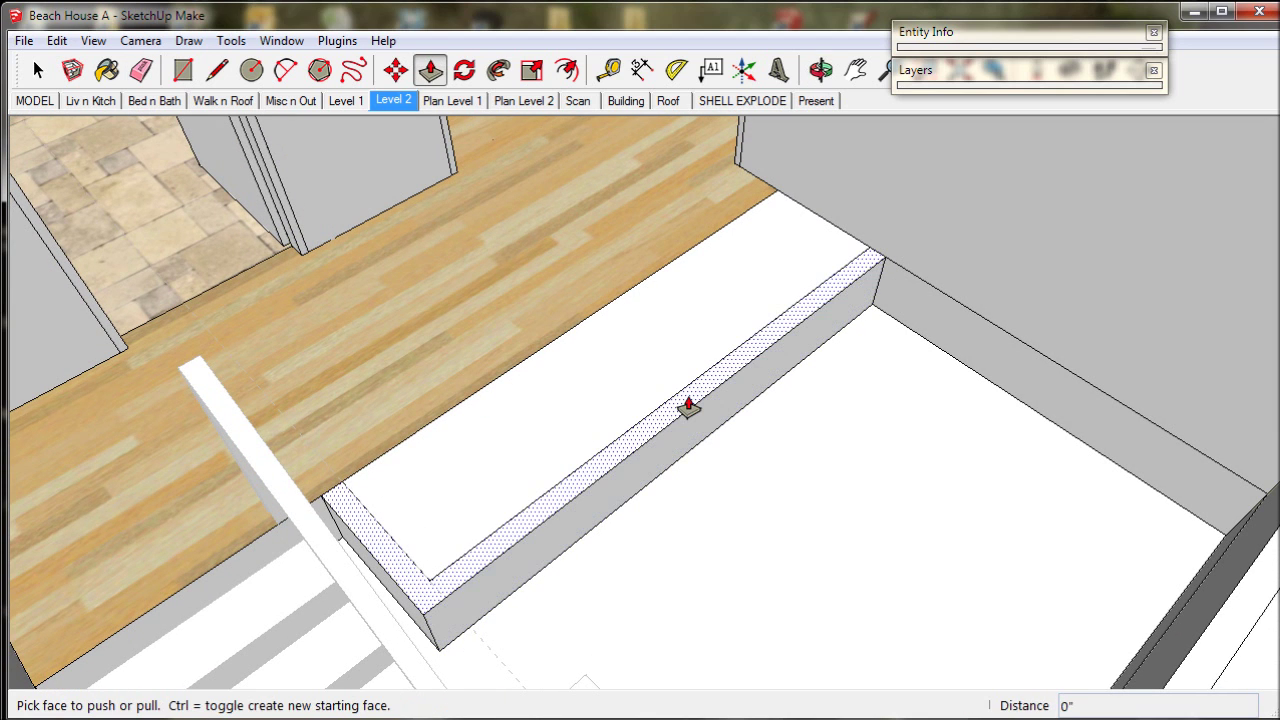
pyautogui.moveTo(688, 407); pyautogui.dragTo(685, 320)
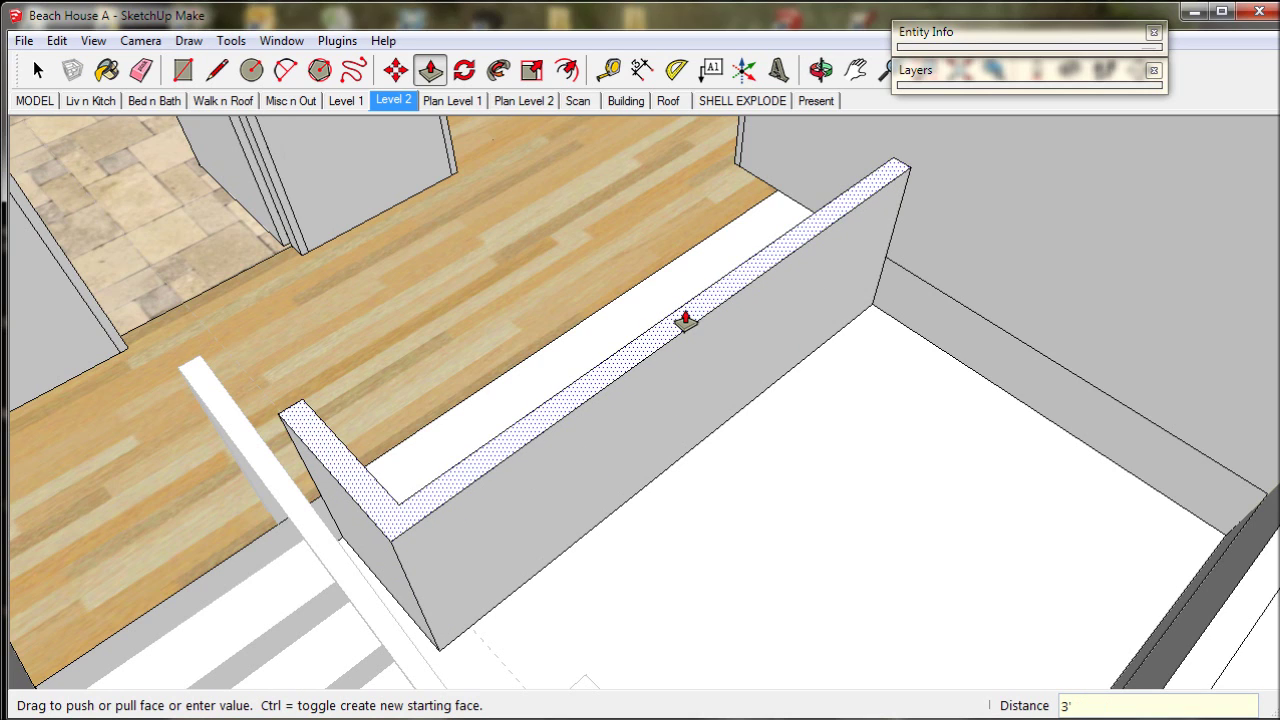
pyautogui.press('Return')
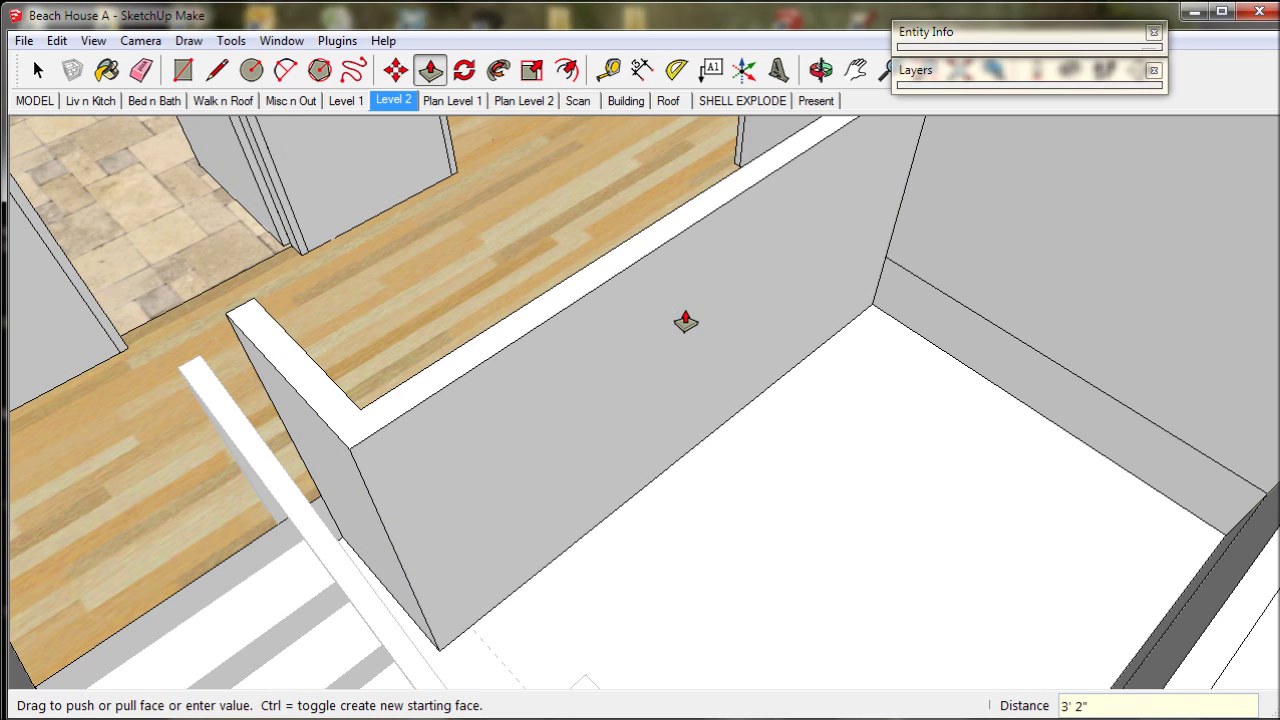
pyautogui.keyDown('shift'); pyautogui.moveTo(685, 322); pyautogui.dragTo(698, 447, button='middle'); pyautogui.keyUp('shift')
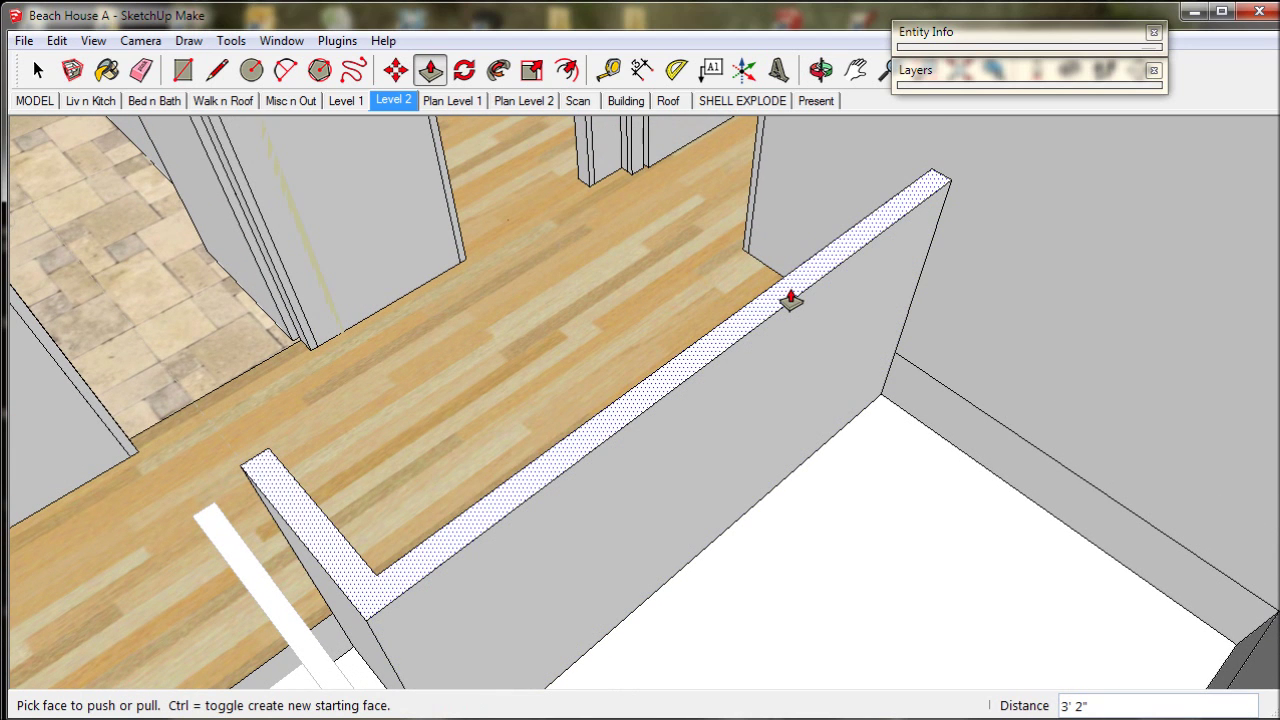
# - Ctrl+Push/Pull the wall top up 1 1/2" as a new cap layer
pyautogui.click(790, 300)
pyautogui.click(791, 289)
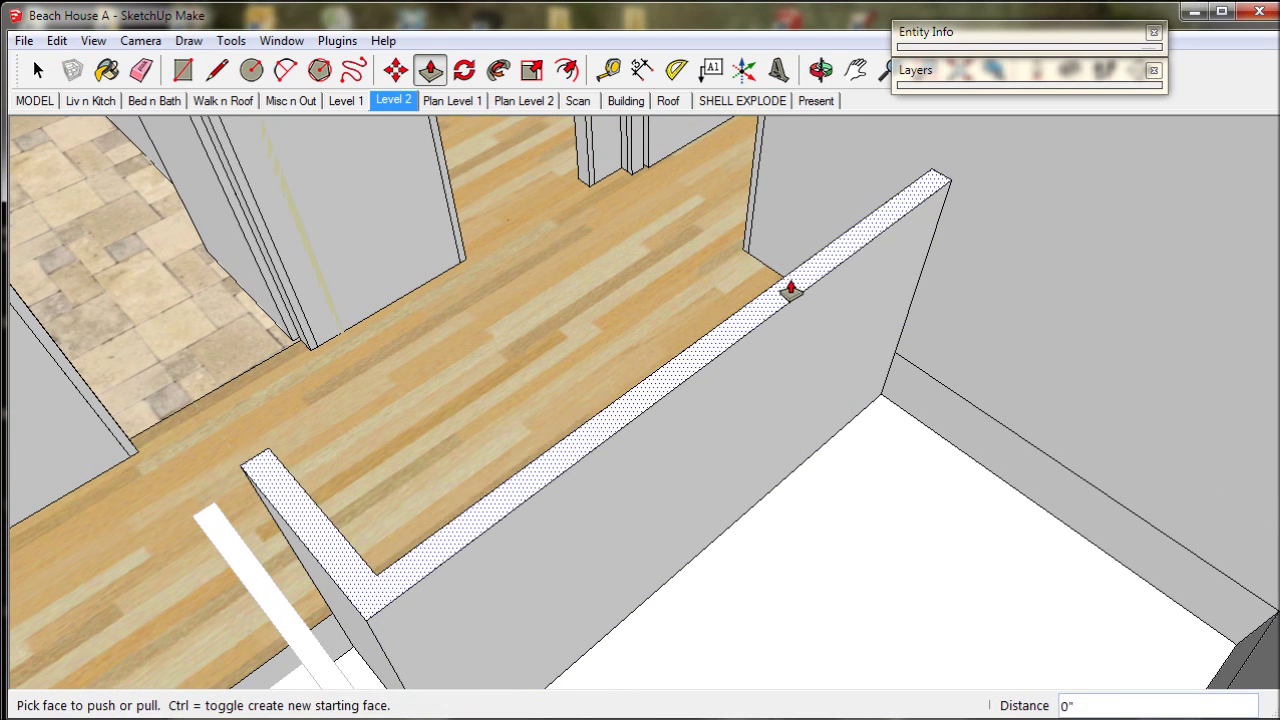
pyautogui.click(791, 289)
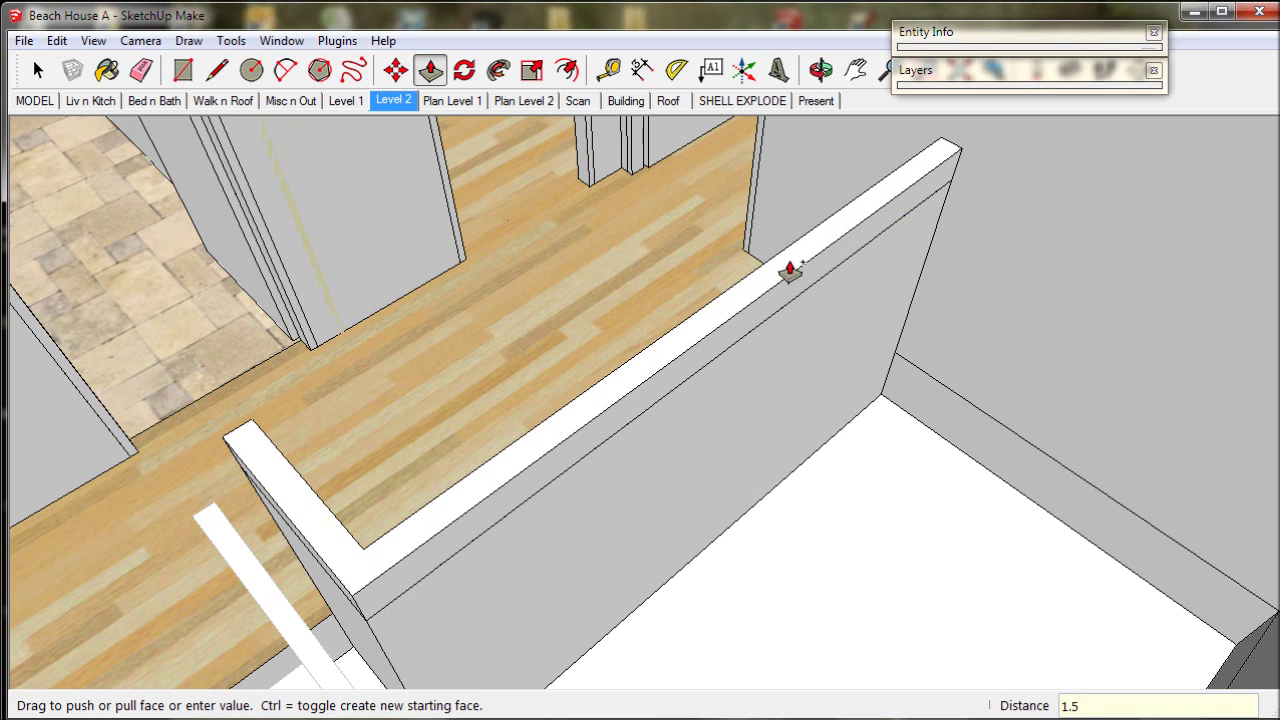
pyautogui.press('Return')
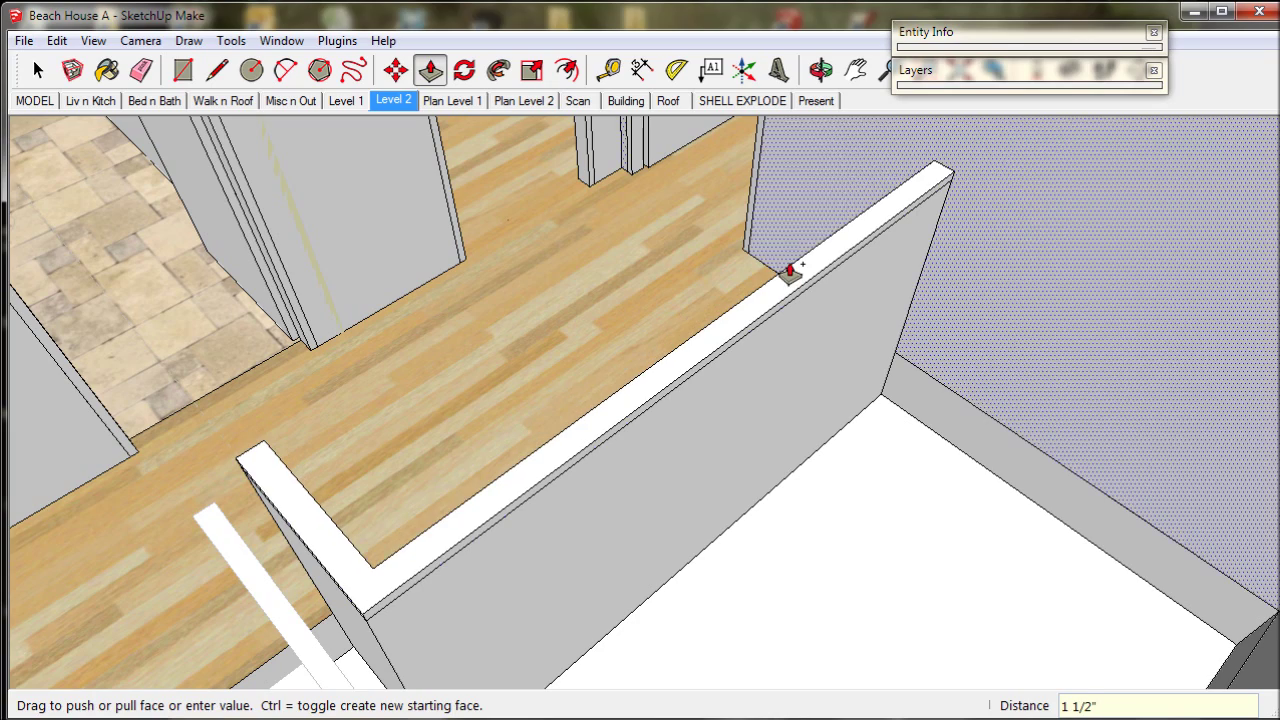
pyautogui.moveTo(706, 409); pyautogui.dragTo(986, 463, button='middle')
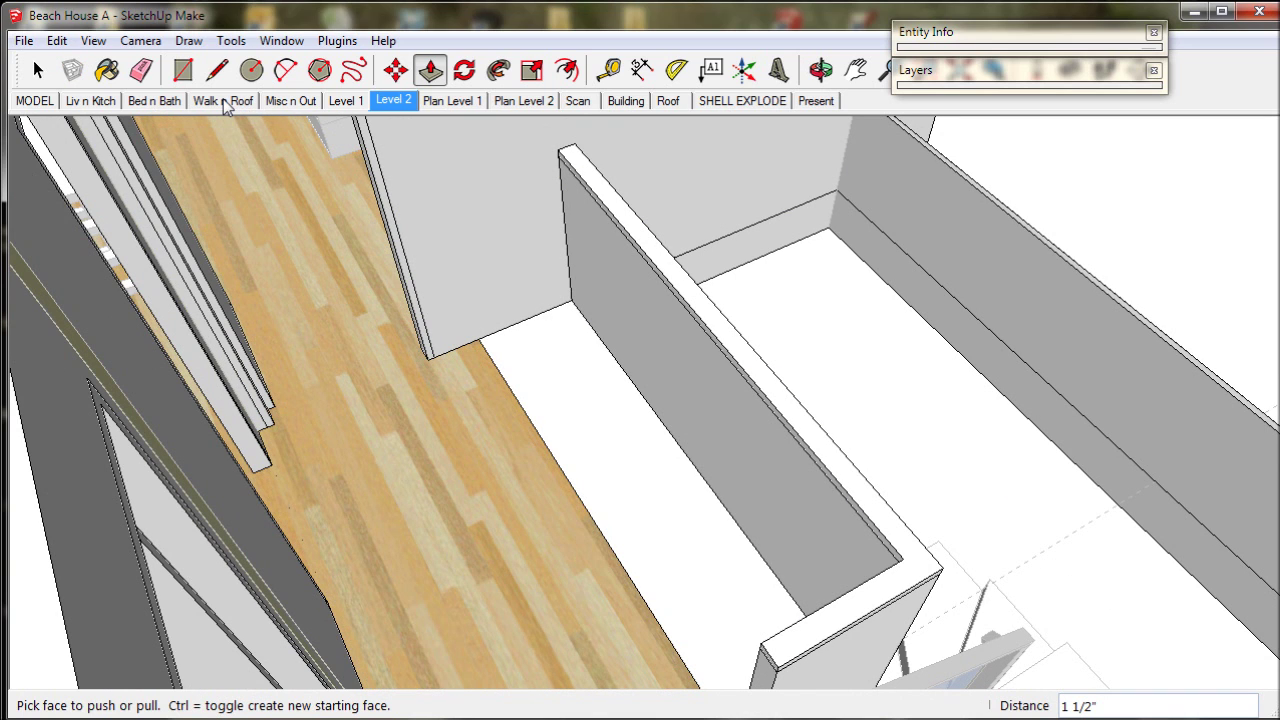
# - Erase the edge dividing the floor strip so it shares the wood floor texture
pyautogui.click(141, 69)
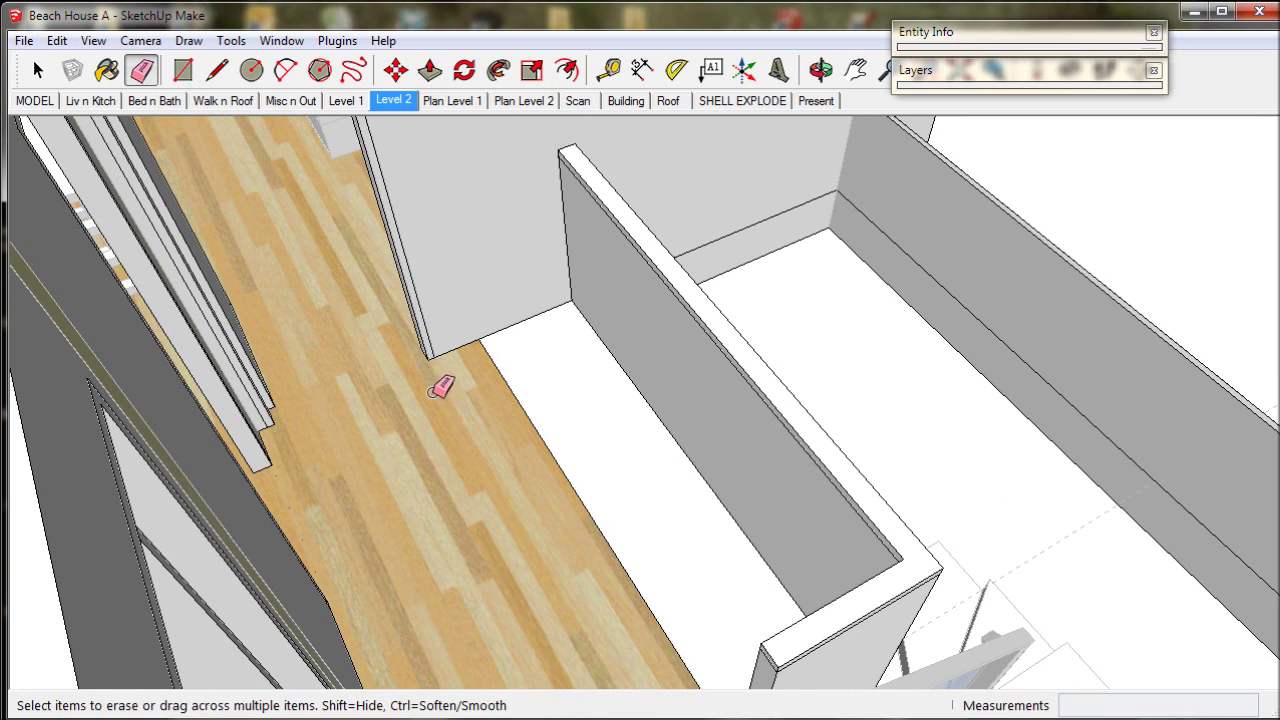
pyautogui.click(549, 451)
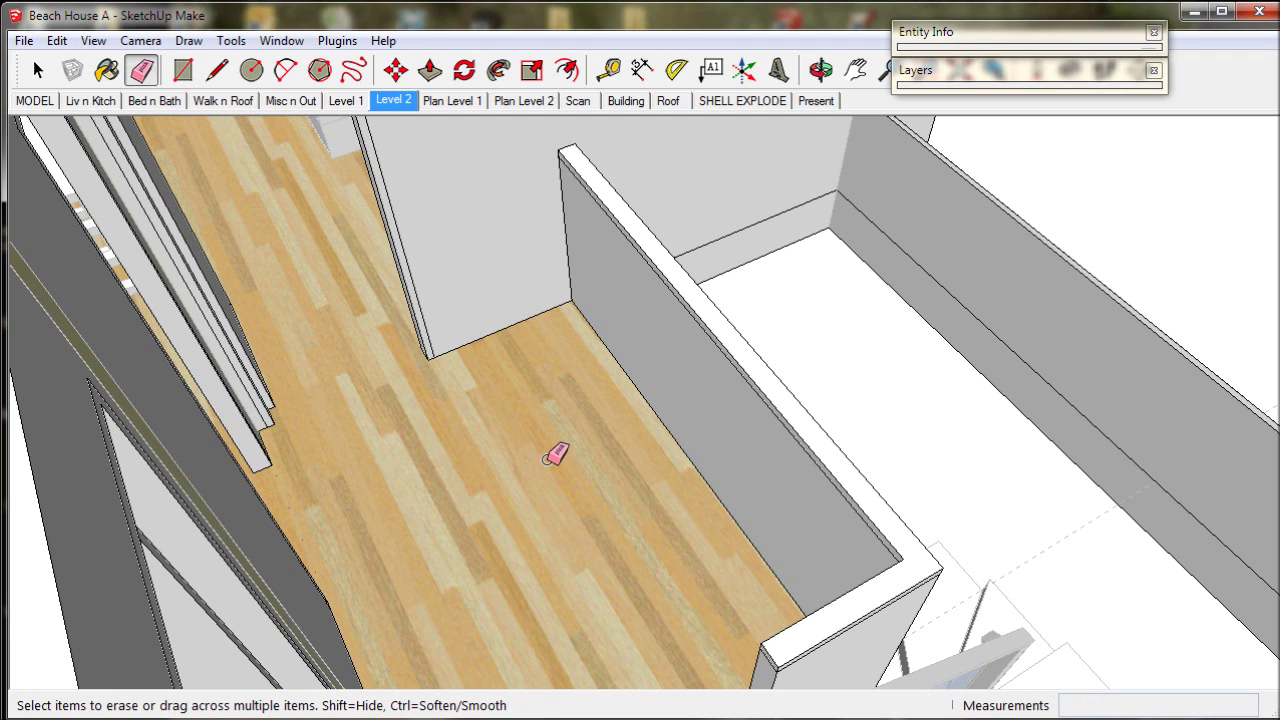
pyautogui.moveTo(559, 462)
pyautogui.mouseDown(button='middle')
pyautogui.moveTo(780, 557)
pyautogui.moveTo(900, 561)
pyautogui.mouseUp(button='middle')
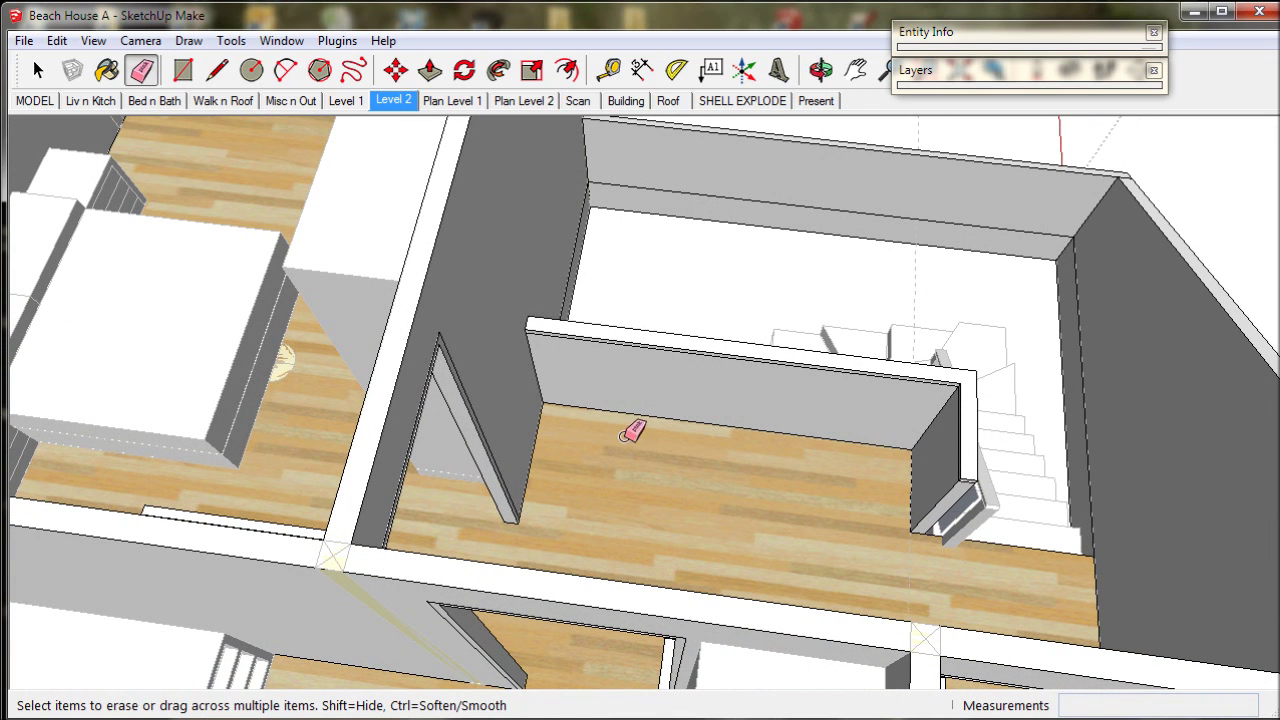
pyautogui.moveTo(529, 500)
pyautogui.mouseDown(button='middle')
pyautogui.moveTo(754, 494)
pyautogui.moveTo(609, 449)
pyautogui.mouseUp(button='middle')
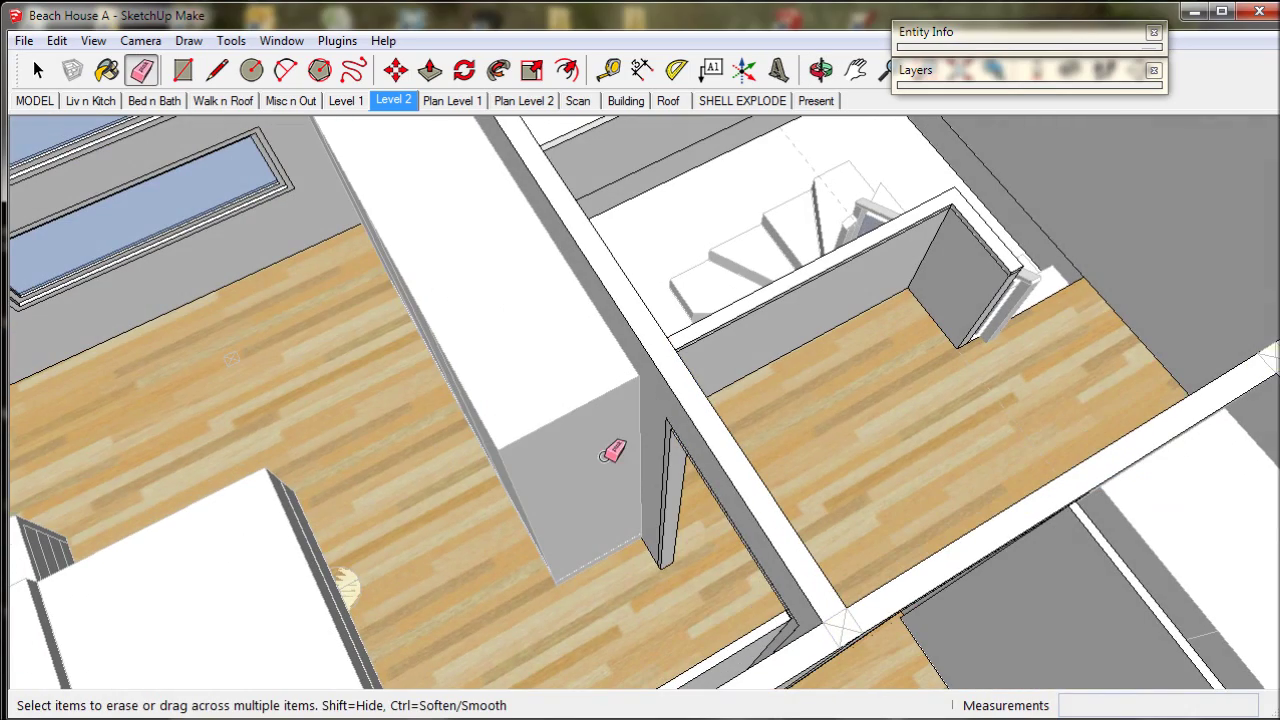
pyautogui.press('space')
pyautogui.moveTo(204, 454); pyautogui.dragTo(410, 578, button='middle')
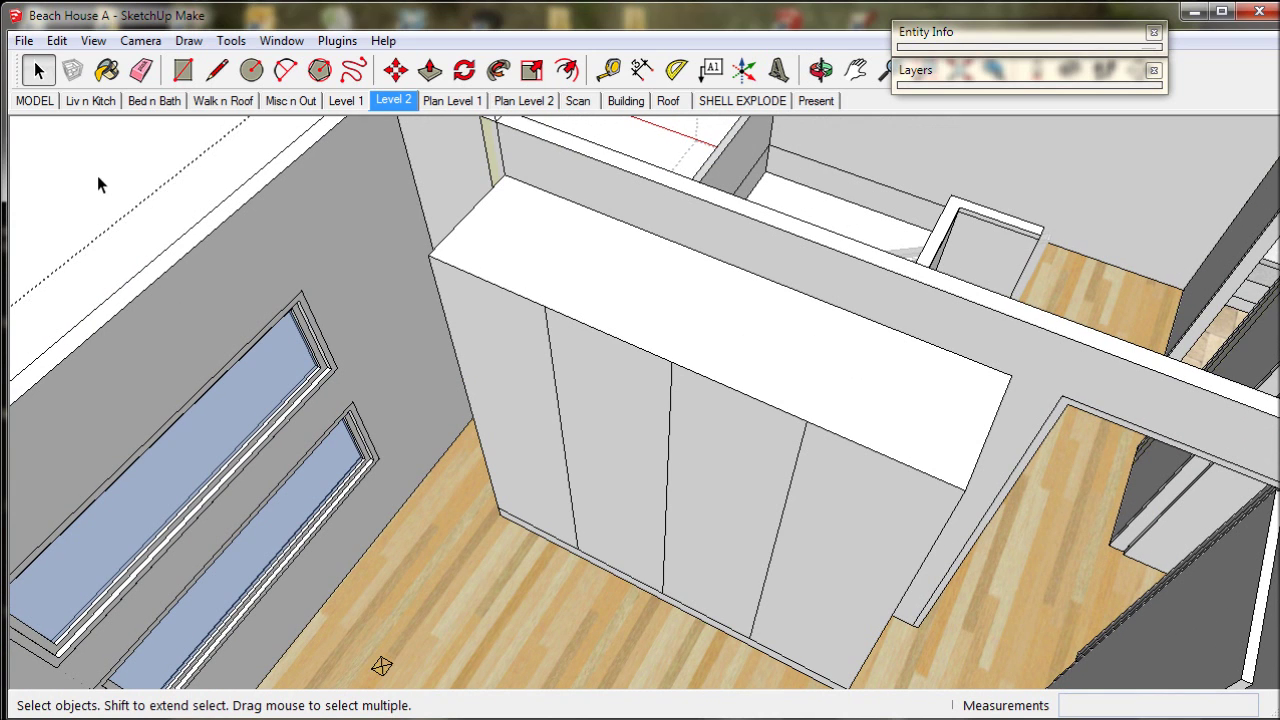
# - Select the copied cupboard and move it 2' along into the wall corner
pyautogui.hotkey('ctrl', 'a')
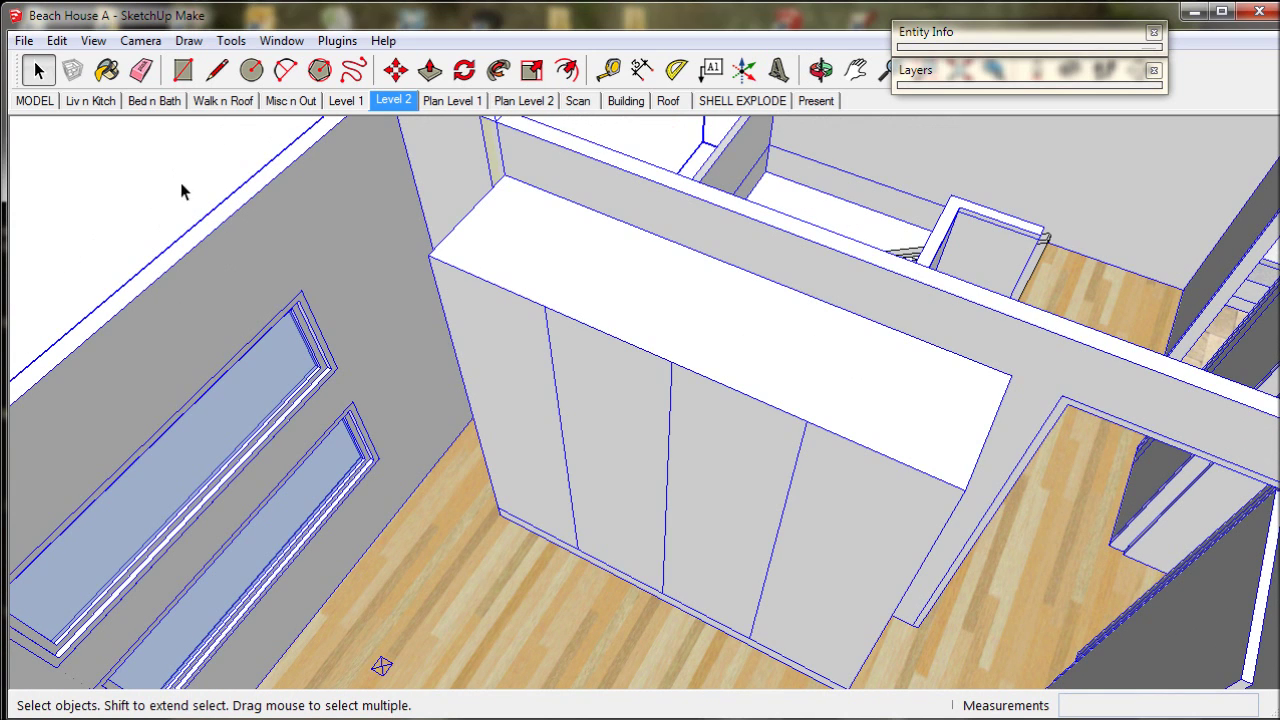
pyautogui.click(473, 245)
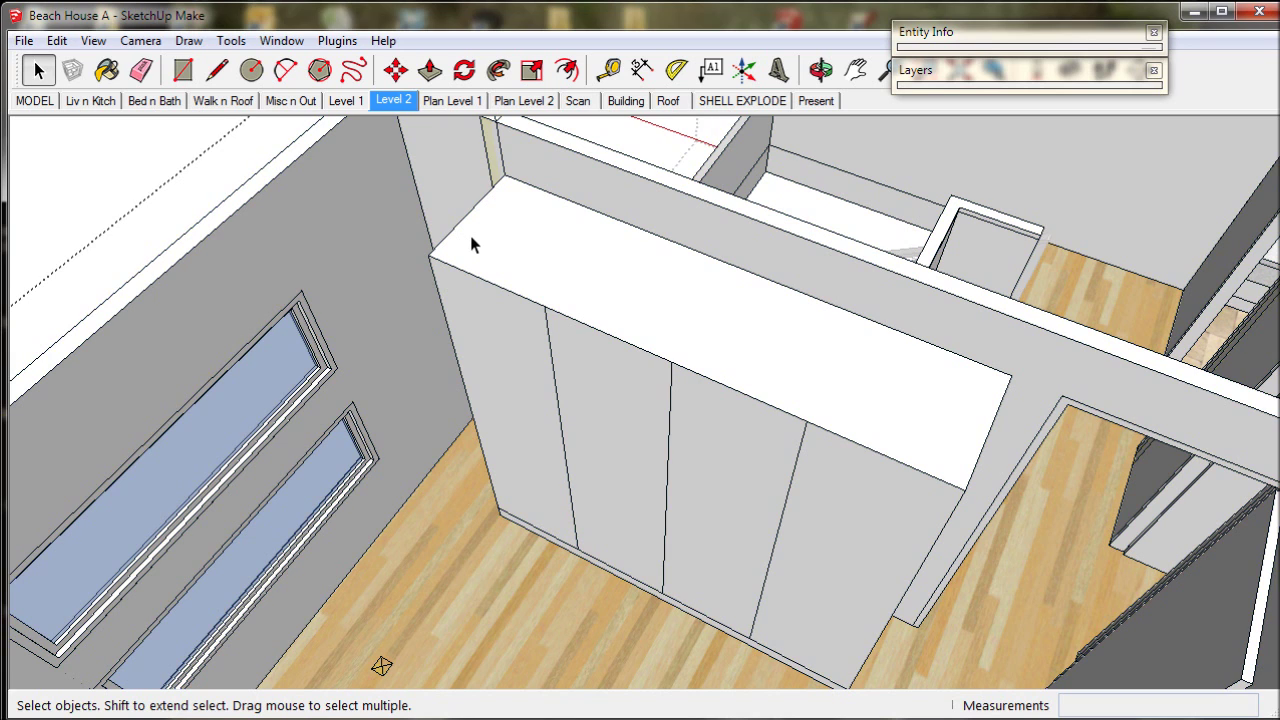
pyautogui.moveTo(473, 248); pyautogui.dragTo(445, 323, button='middle')
pyautogui.click(396, 76)
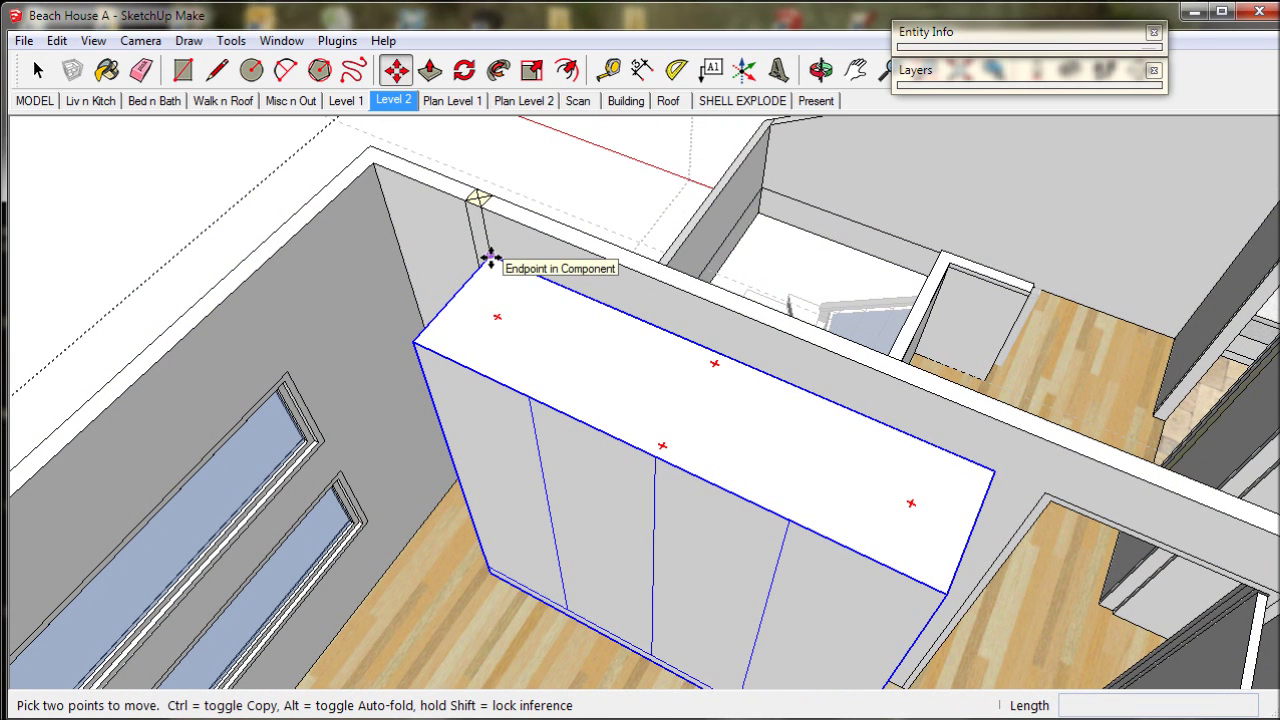
pyautogui.click(490, 258)
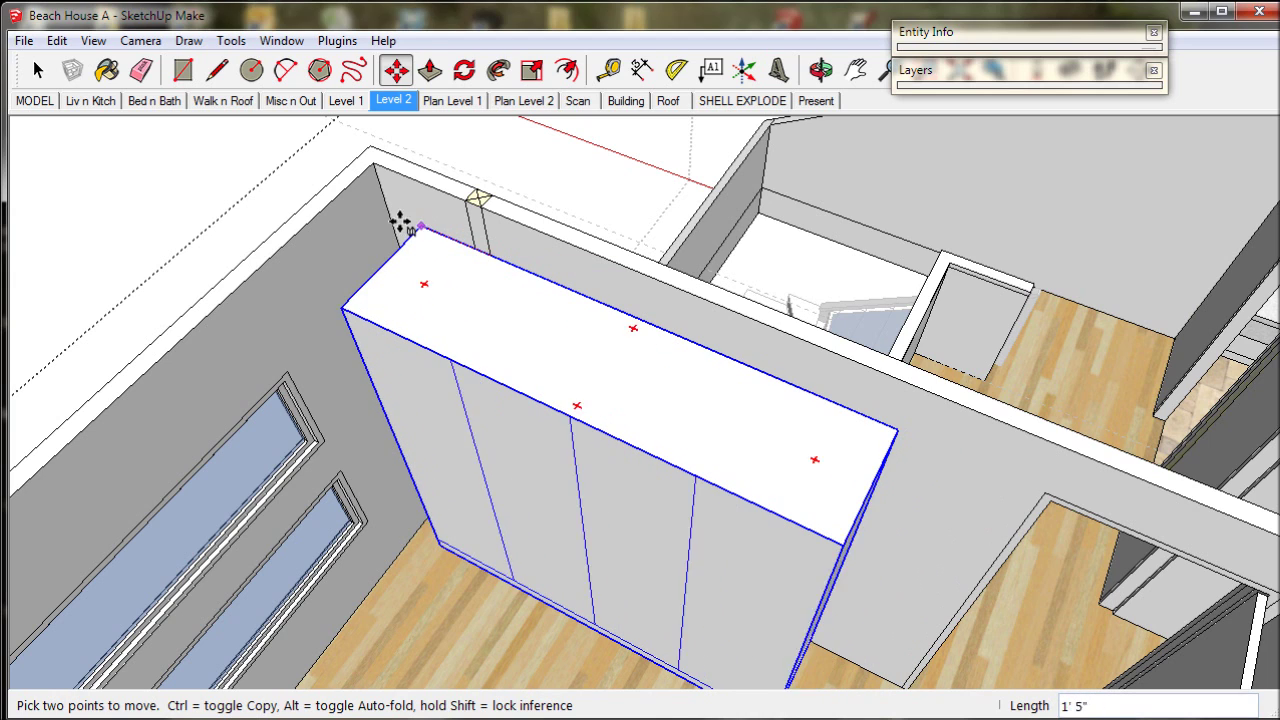
pyautogui.click(362, 205)
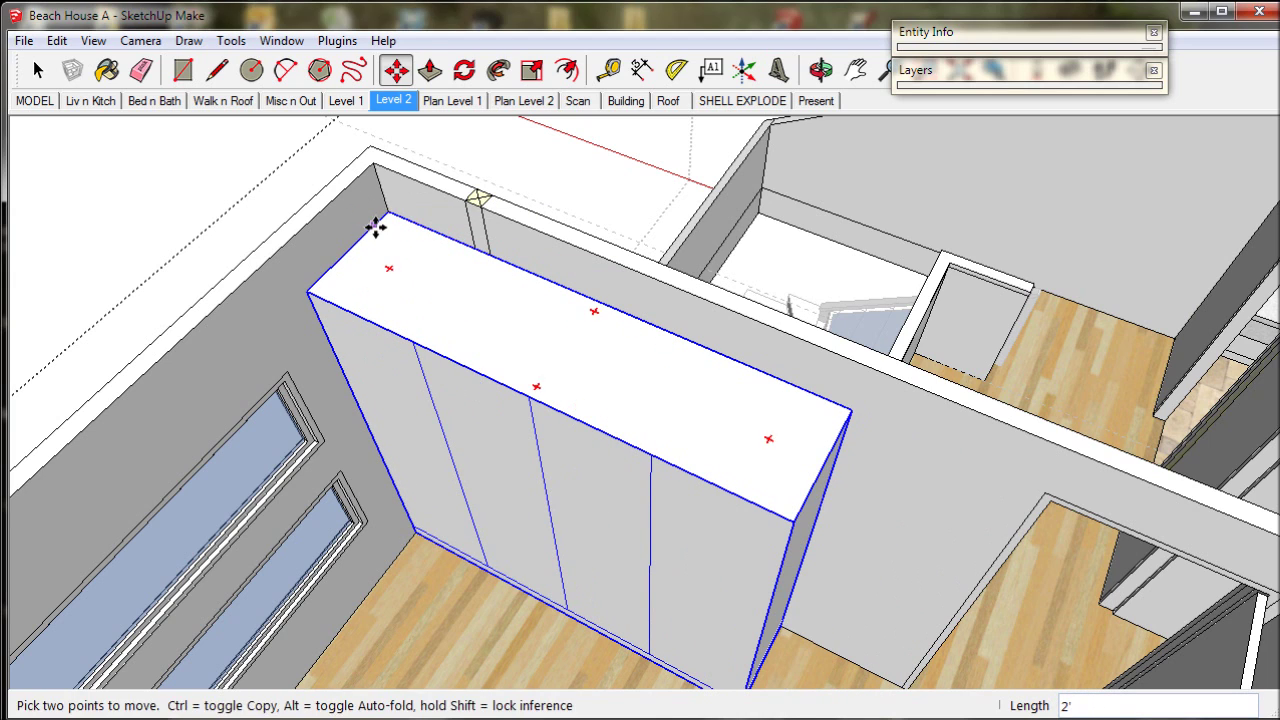
pyautogui.moveTo(374, 229); pyautogui.dragTo(380, 260, button='middle')
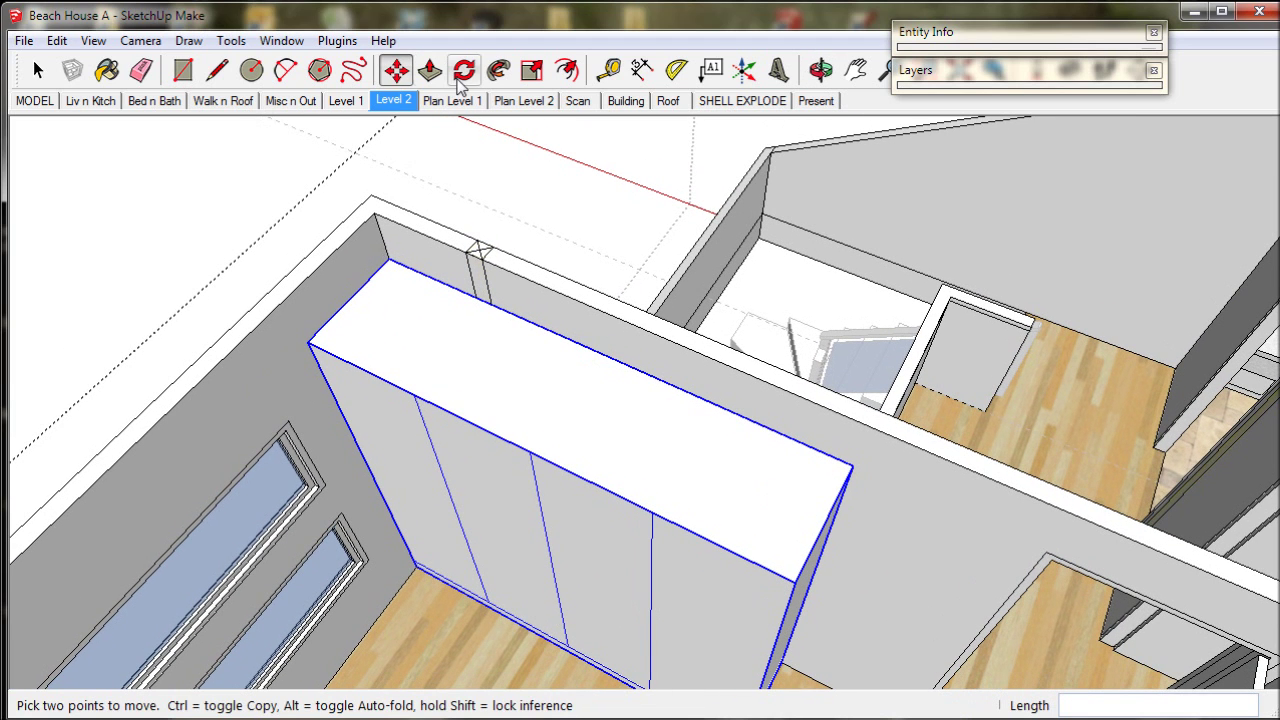
# - Rotate the cupboard 90° about its corner, using its top edge as the baseline
pyautogui.click(462, 74)
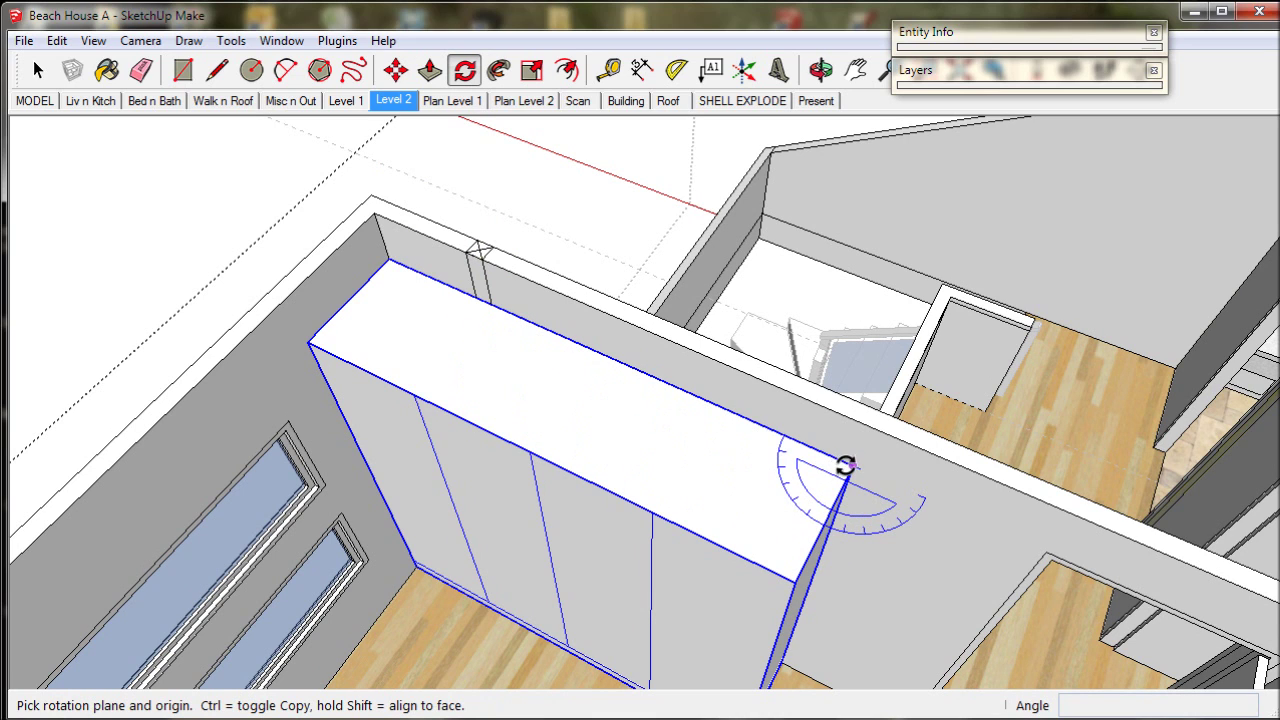
pyautogui.click(845, 465)
pyautogui.click(688, 400)
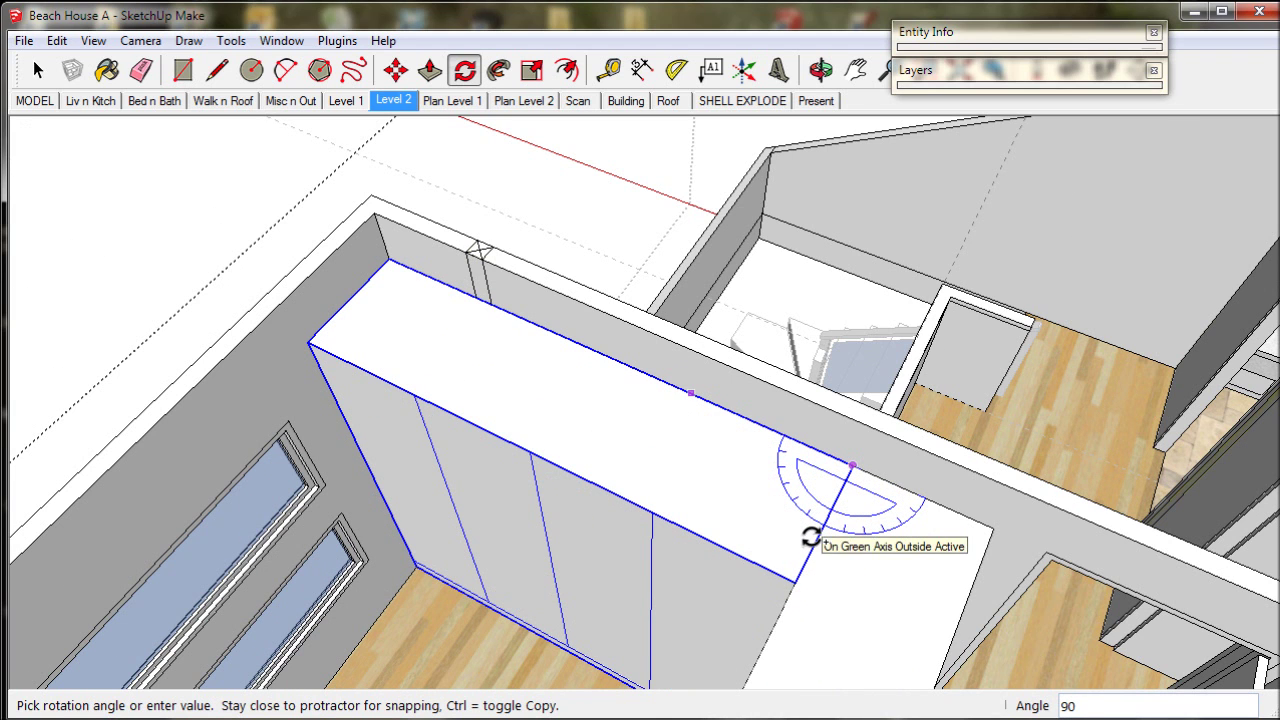
pyautogui.click(812, 538)
pyautogui.moveTo(800, 543); pyautogui.dragTo(625, 516, button='middle')
pyautogui.click(396, 70)
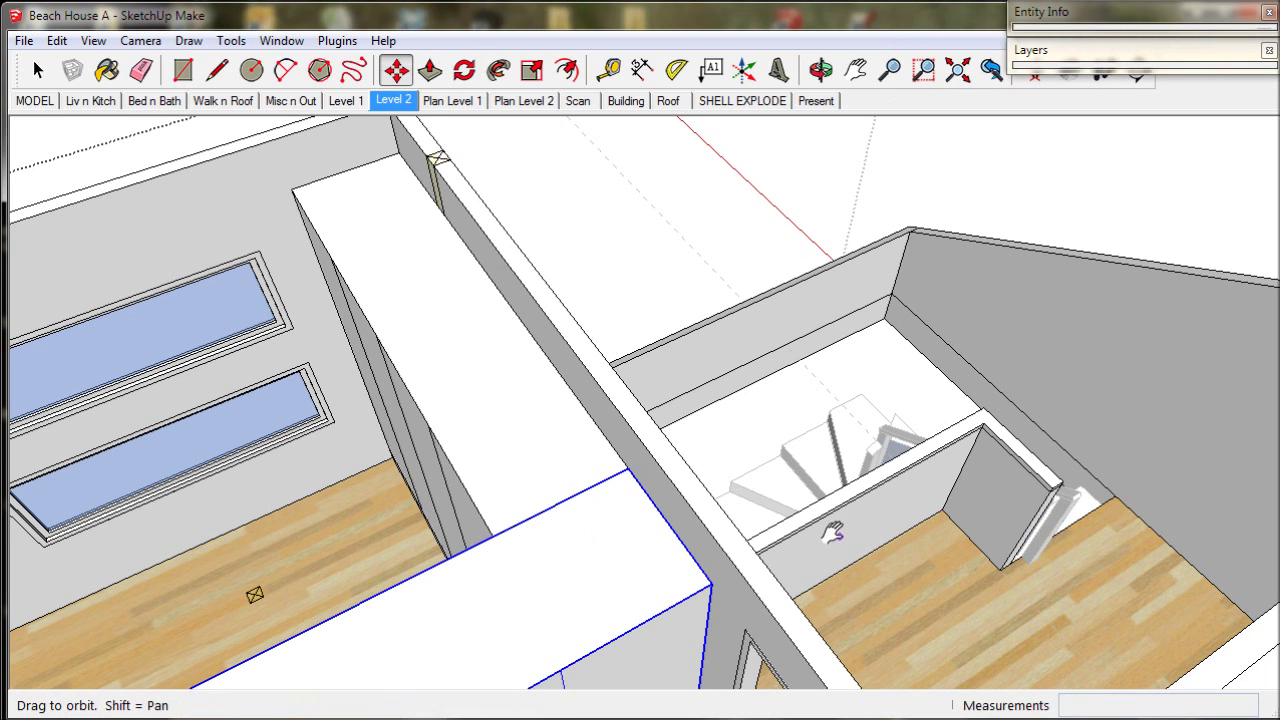
pyautogui.moveTo(833, 533); pyautogui.dragTo(830, 425, button='middle')
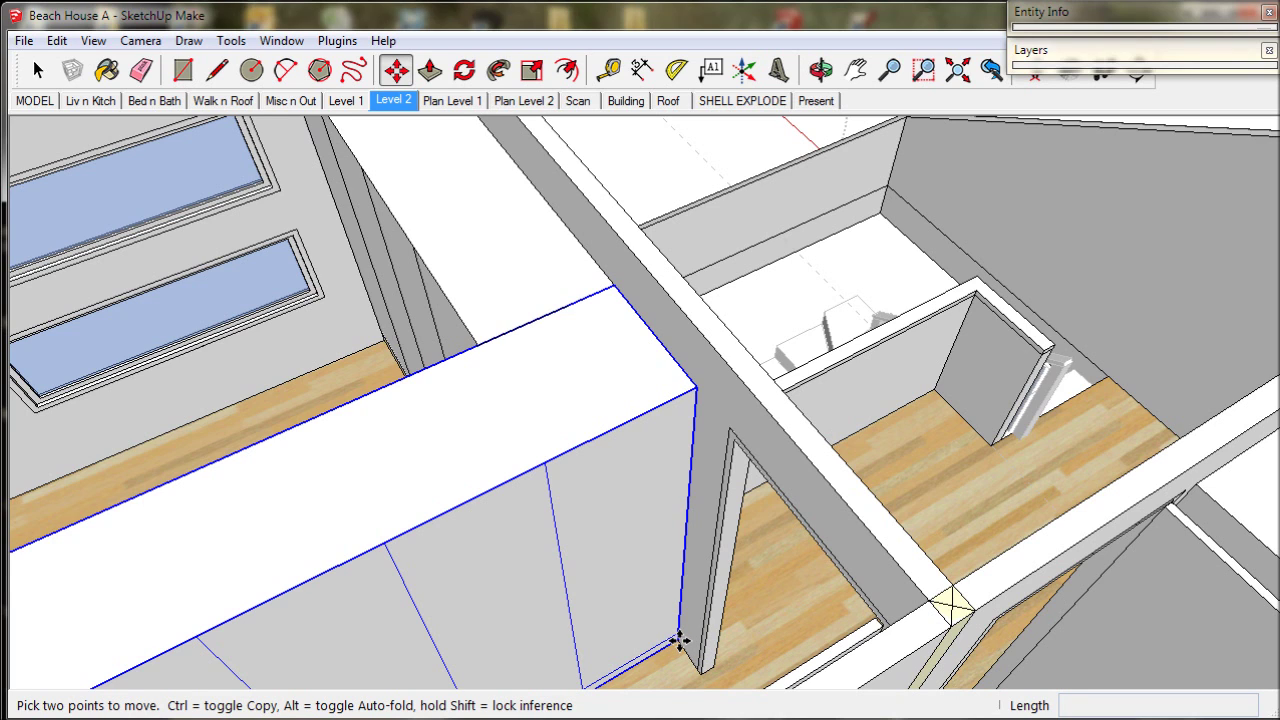
# - Move the cupboard by its bottom corner onto the floor/dwarf-wall corner beside the stairs
pyautogui.click(678, 640)
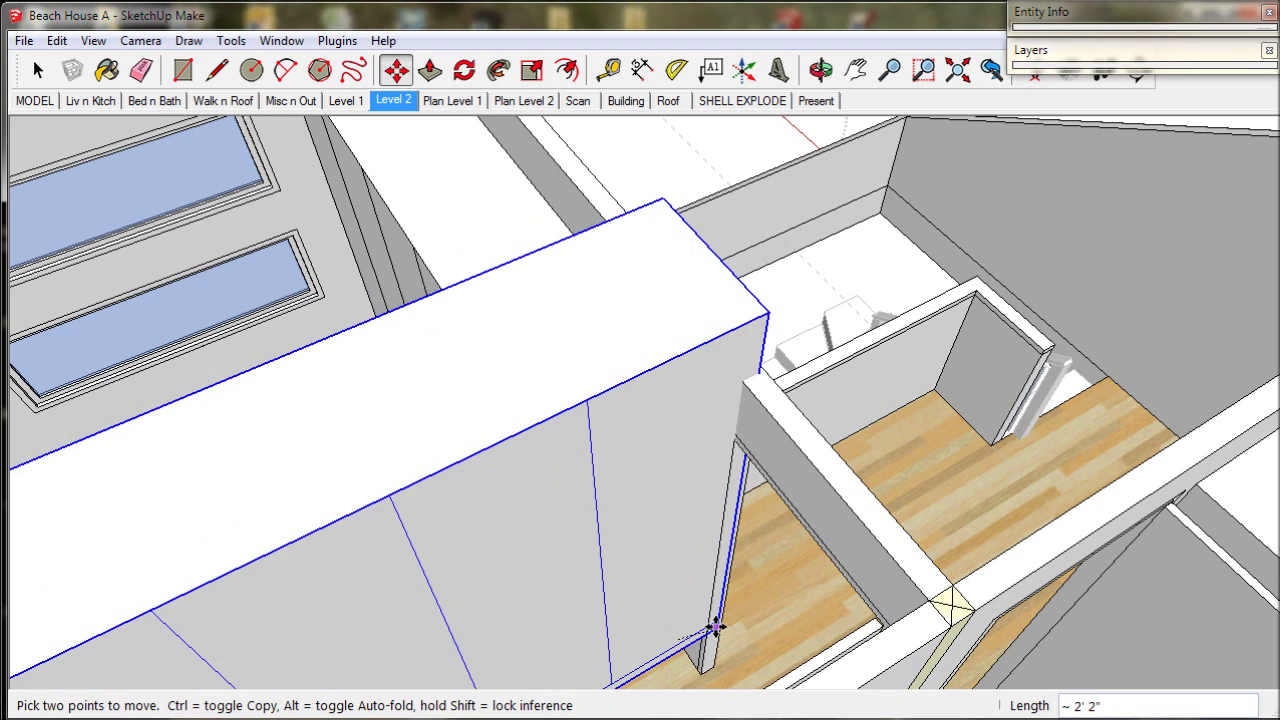
pyautogui.scroll(5, 968, 485)
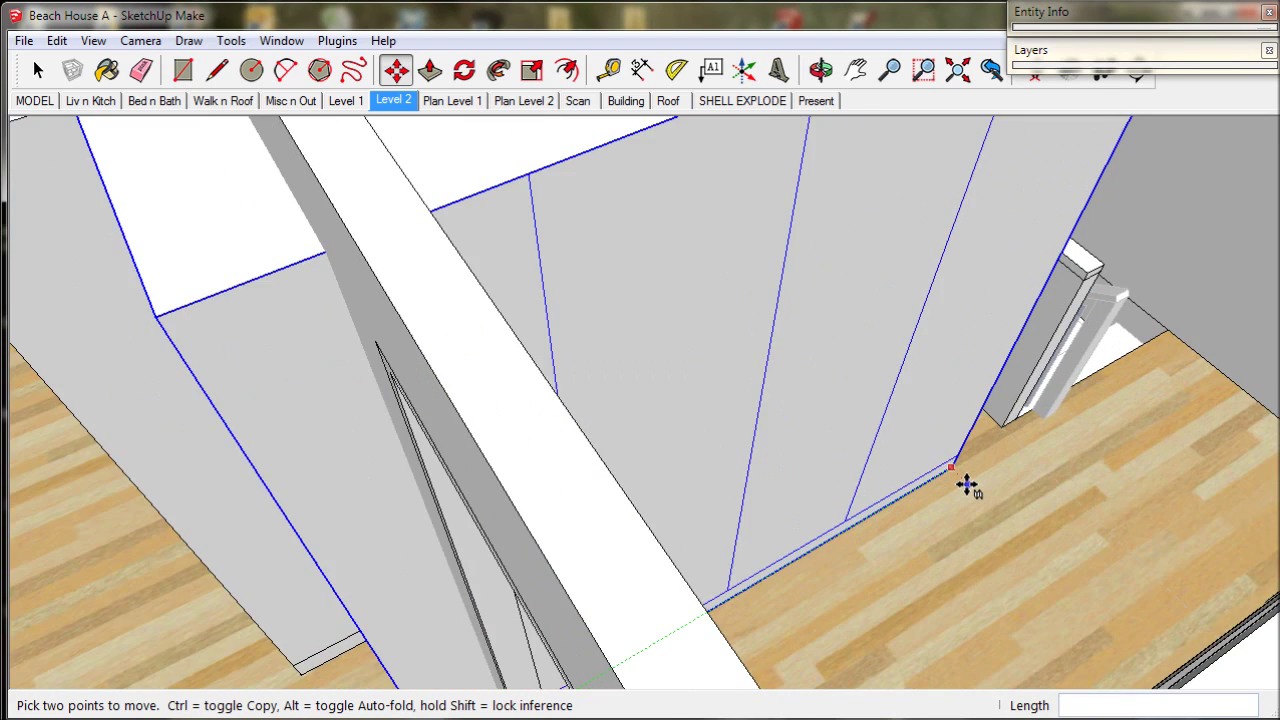
pyautogui.scroll(3, 968, 485)
pyautogui.moveTo(968, 485); pyautogui.dragTo(543, 543, button='middle')
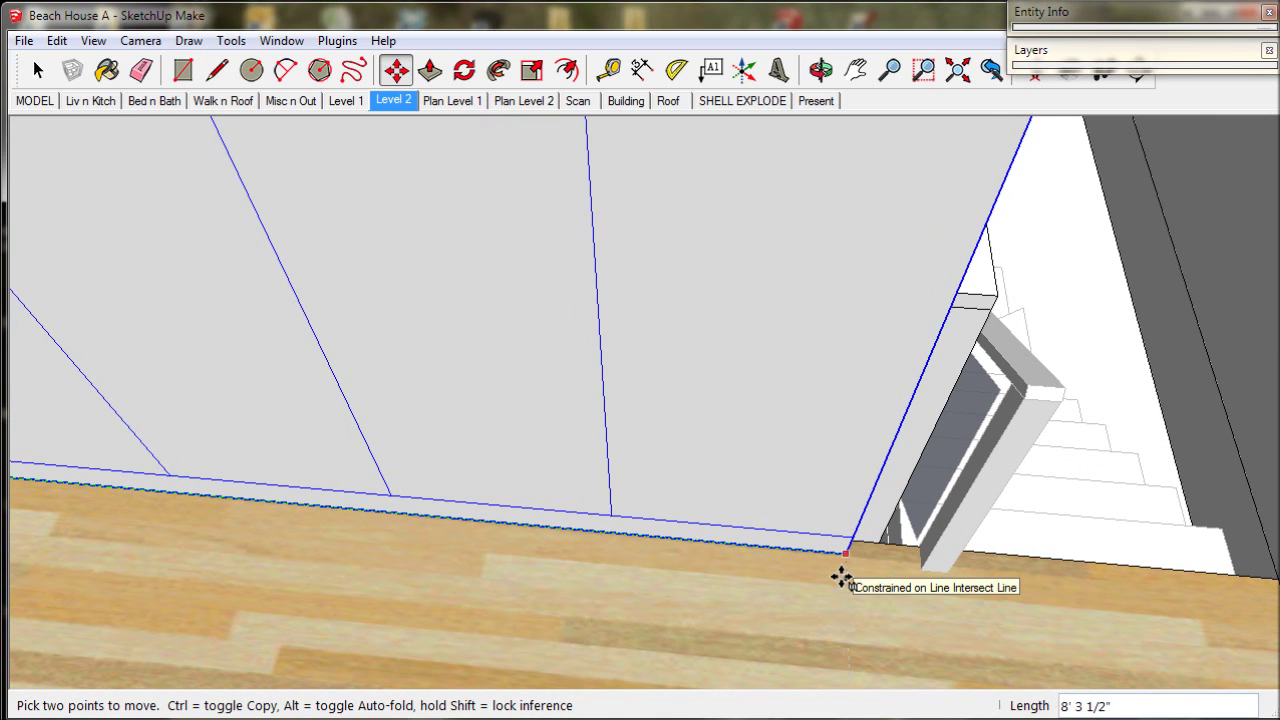
pyautogui.moveTo(846, 580); pyautogui.dragTo(600, 566, button='middle')
pyautogui.scroll(-5, 600, 566)
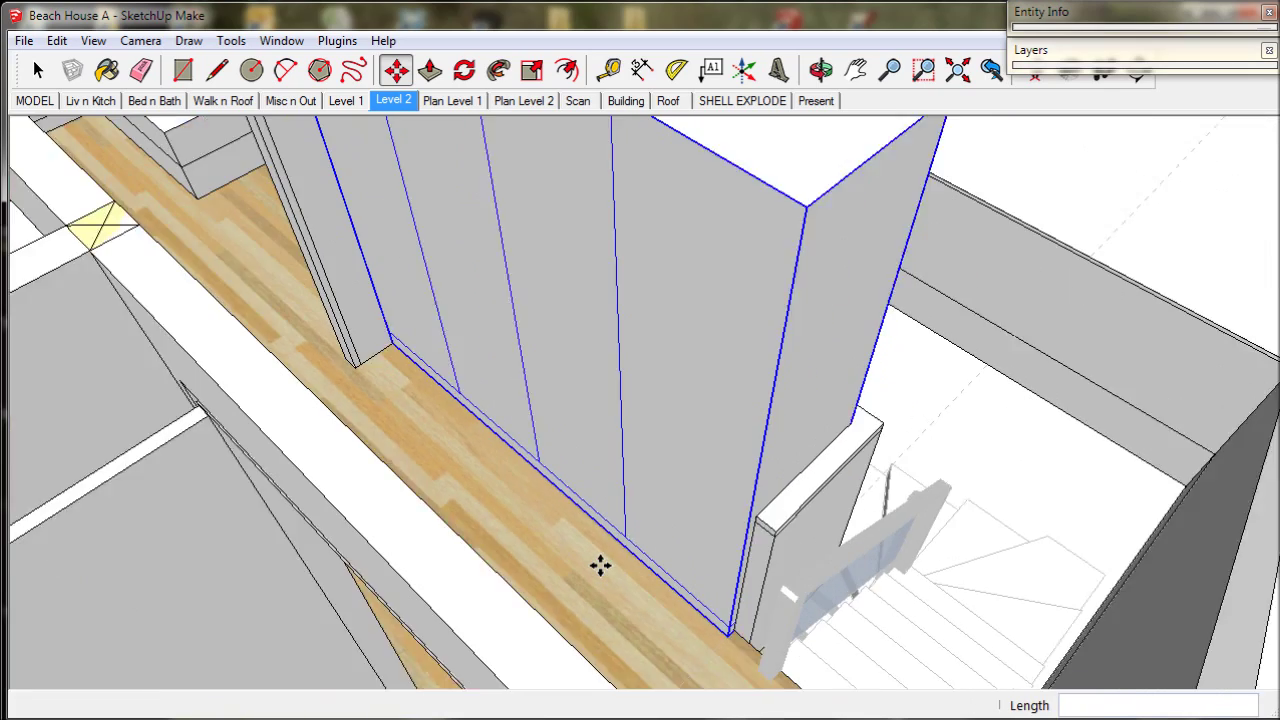
pyautogui.scroll(-2, 600, 566)
pyautogui.moveTo(606, 512)
pyautogui.mouseDown(button='middle')
pyautogui.moveTo(623, 609)
pyautogui.moveTo(642, 631)
pyautogui.mouseUp(button='middle')
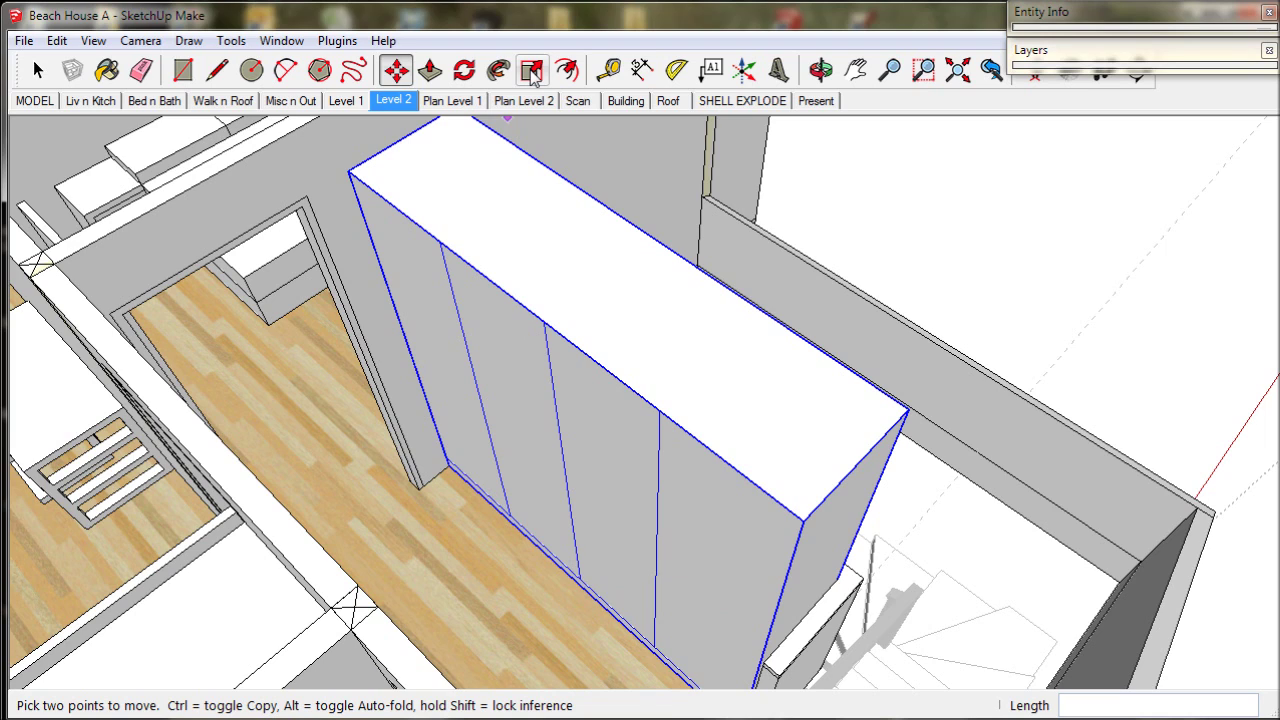
pyautogui.click(38, 70)
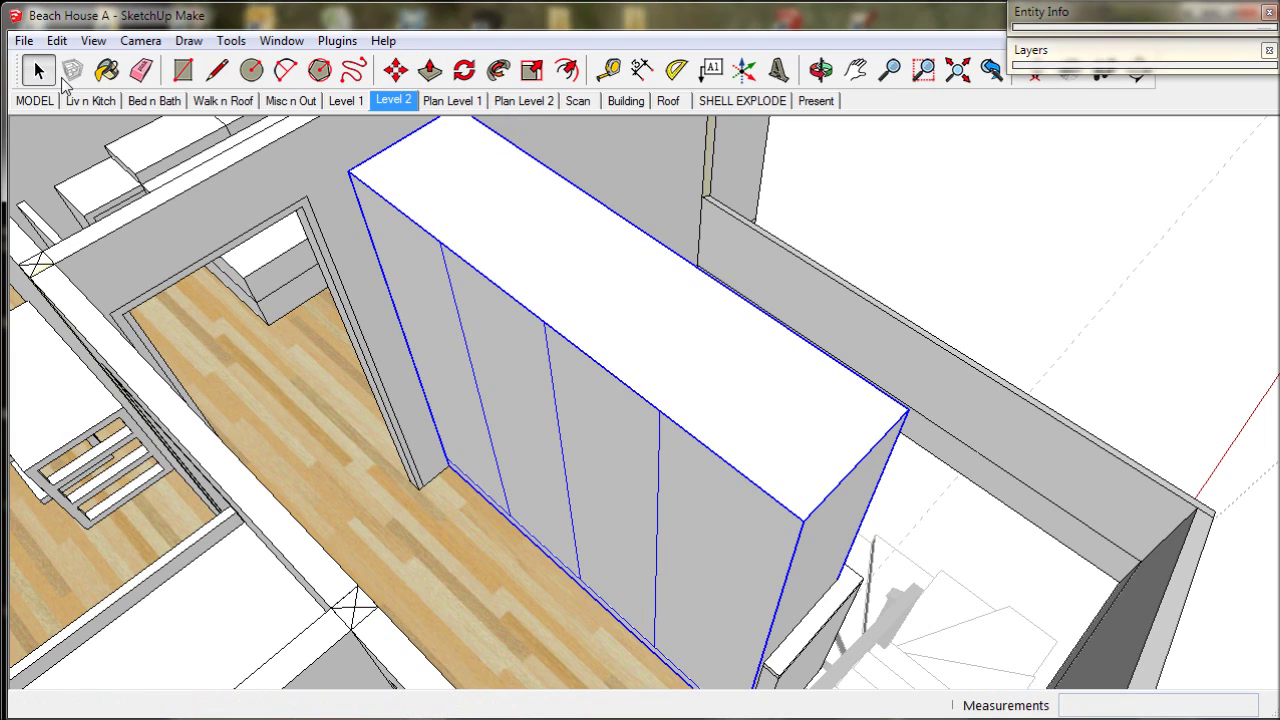
# - Scale the selected cupboard's height down to about 0.41
pyautogui.click(532, 74)
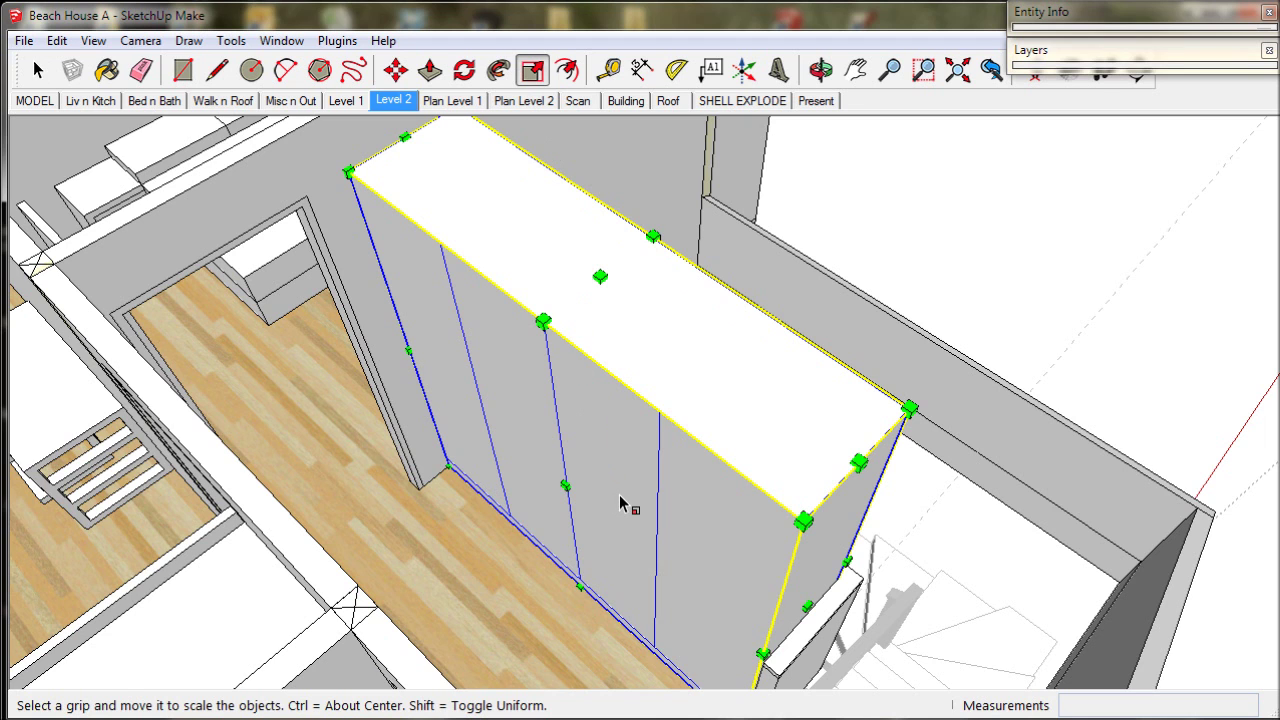
pyautogui.press('o')
pyautogui.moveTo(606, 489); pyautogui.dragTo(562, 430)
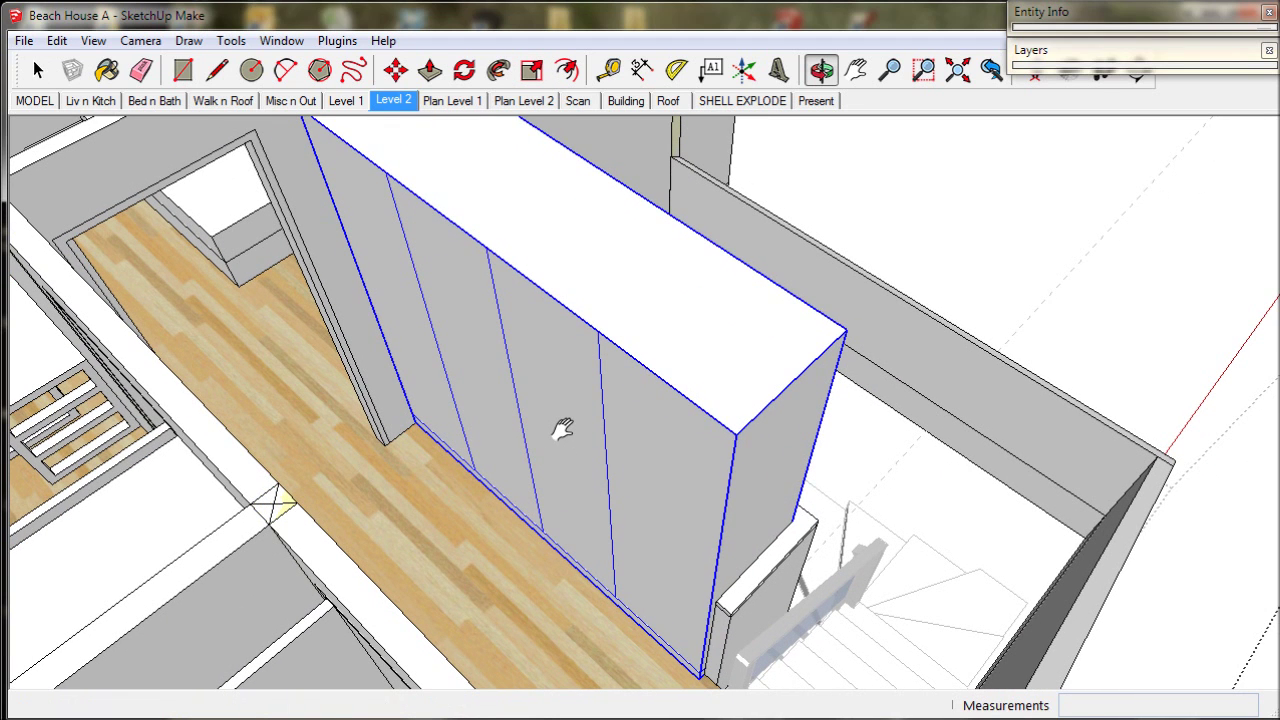
pyautogui.press('s')
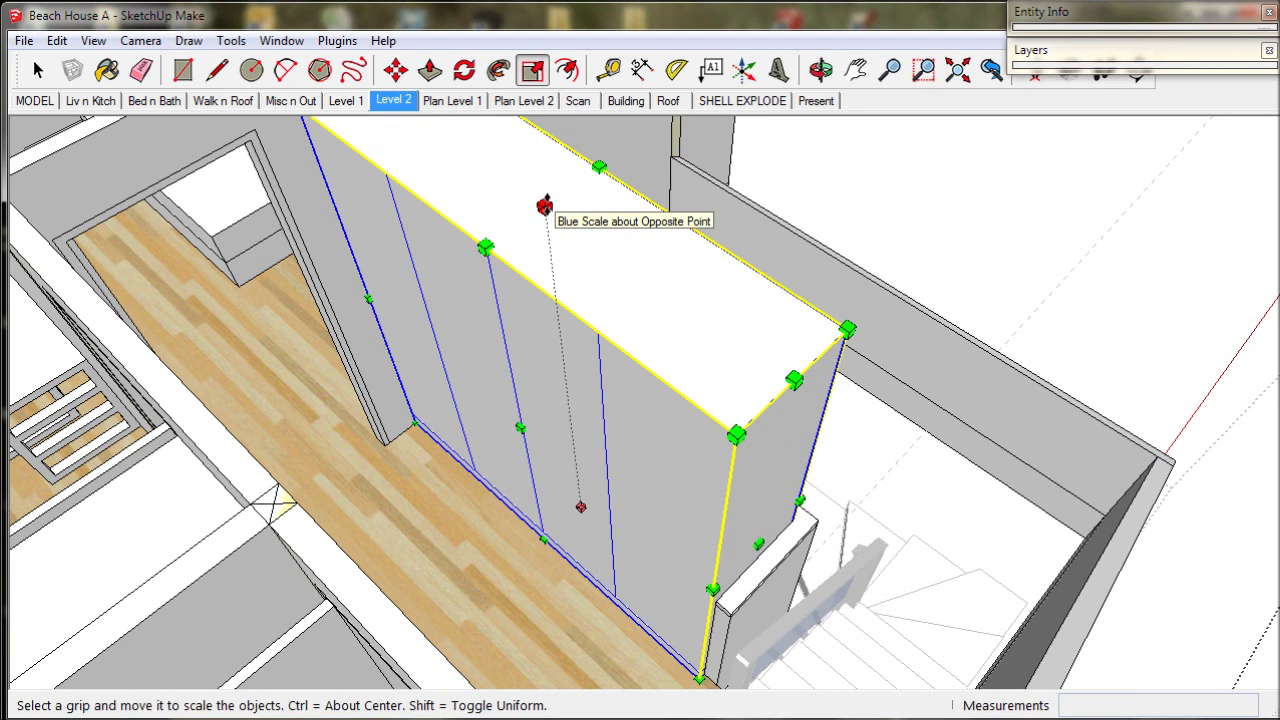
pyautogui.moveTo(545, 203); pyautogui.dragTo(763, 470)
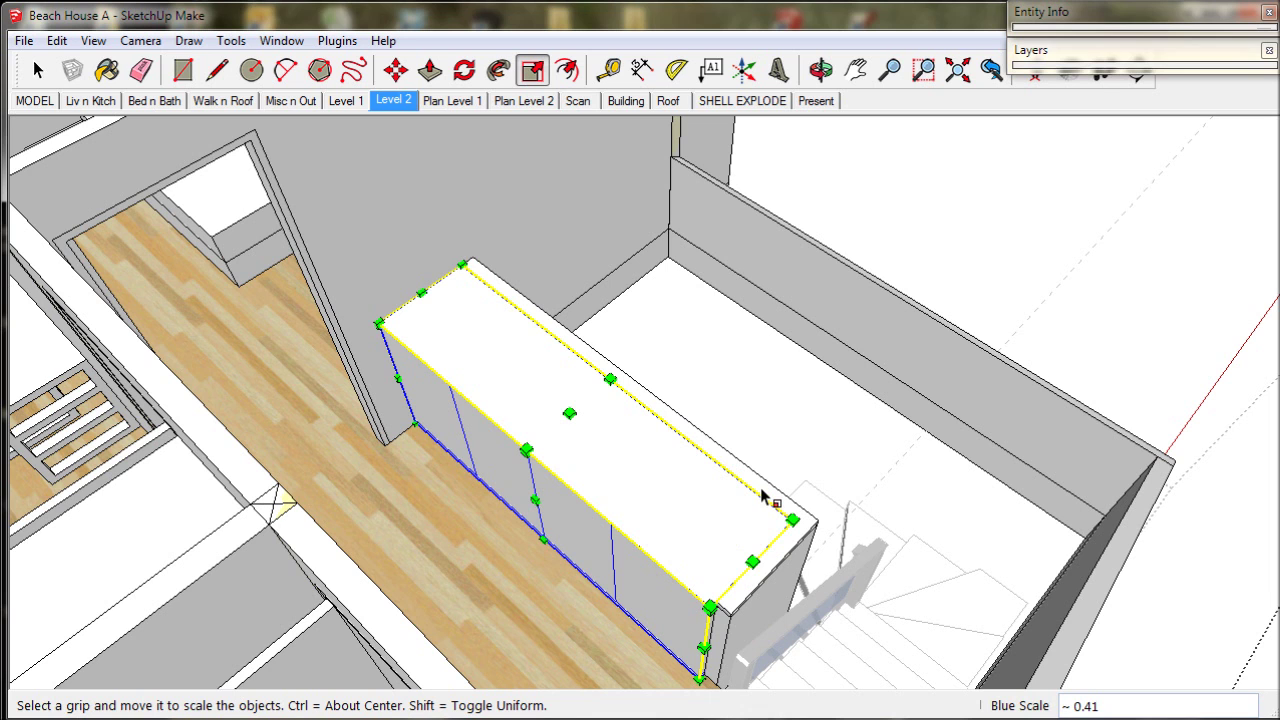
# - Shorten the cupboard's length to about 0.93 so its end sits flush against the stairwell wall
pyautogui.moveTo(763, 500)
pyautogui.mouseDown(button='middle')
pyautogui.moveTo(762, 461)
pyautogui.moveTo(720, 451)
pyautogui.moveTo(727, 462)
pyautogui.mouseUp(button='middle')
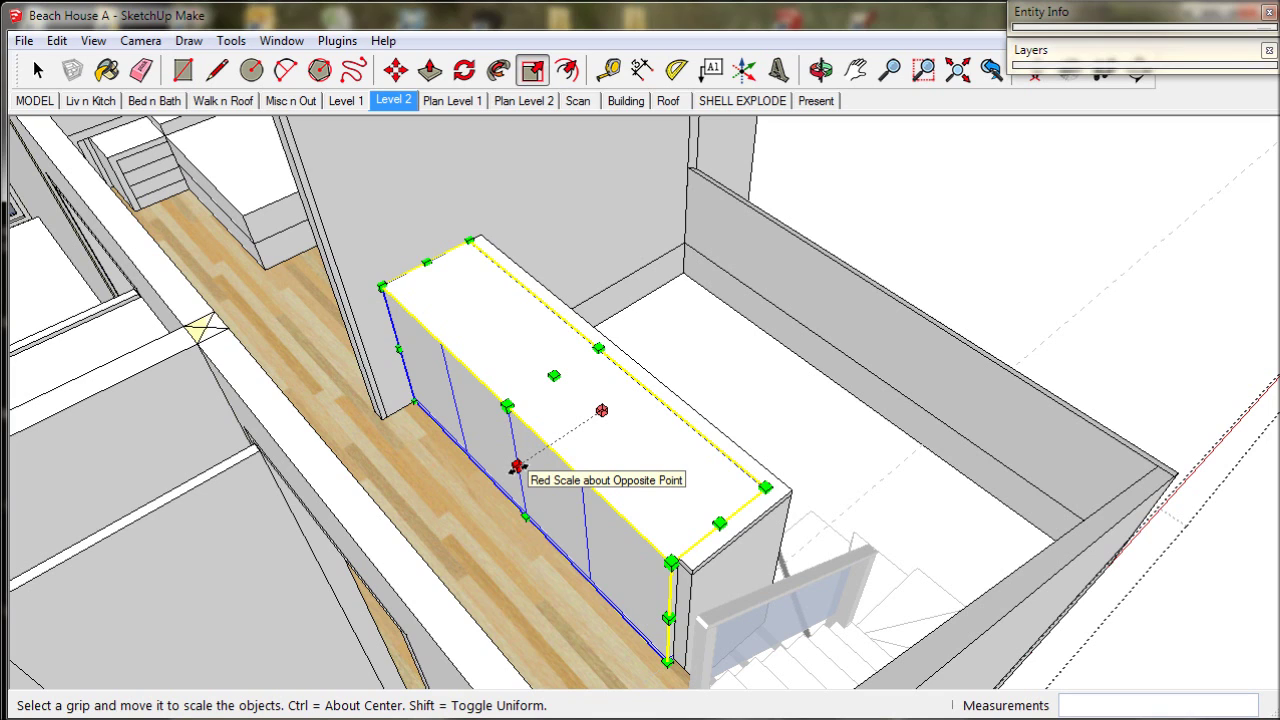
pyautogui.moveTo(516, 466); pyautogui.dragTo(690, 578)
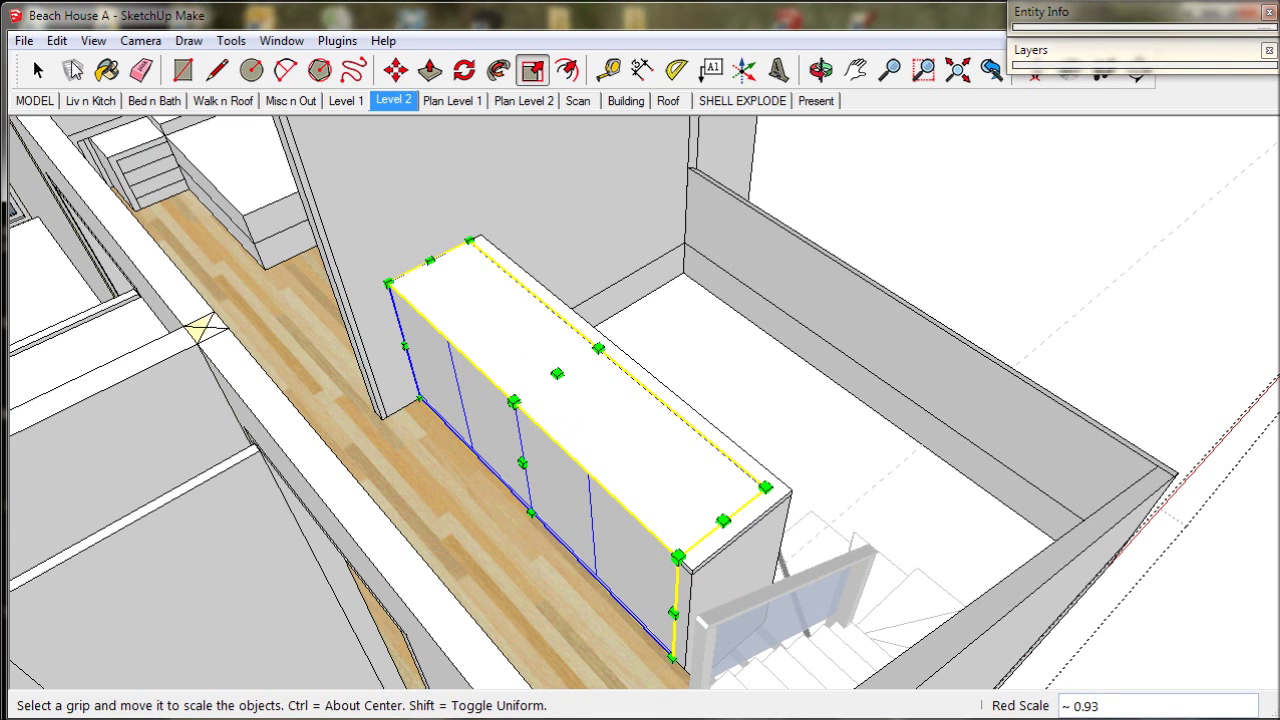
pyautogui.click(38, 69)
pyautogui.moveTo(484, 462); pyautogui.dragTo(493, 436, button='middle')
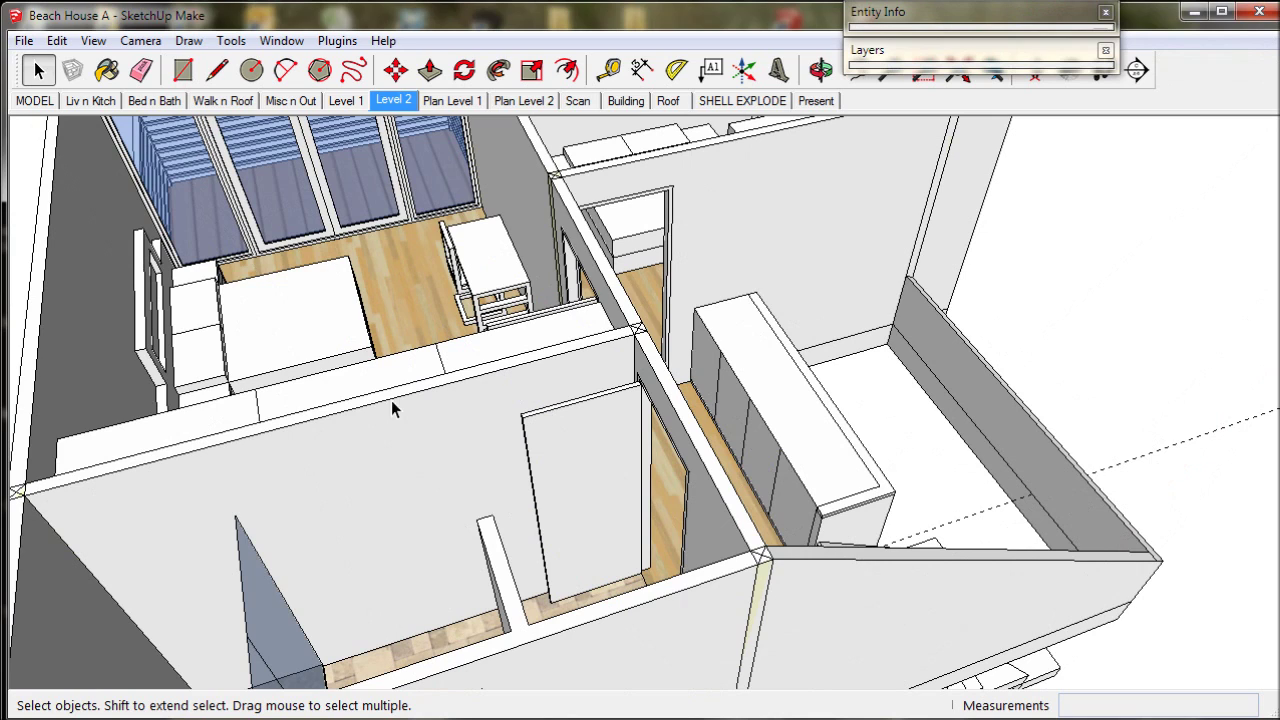
# - Delete all construction guides from the model and bring up the File menu to save
pyautogui.click(57, 41)
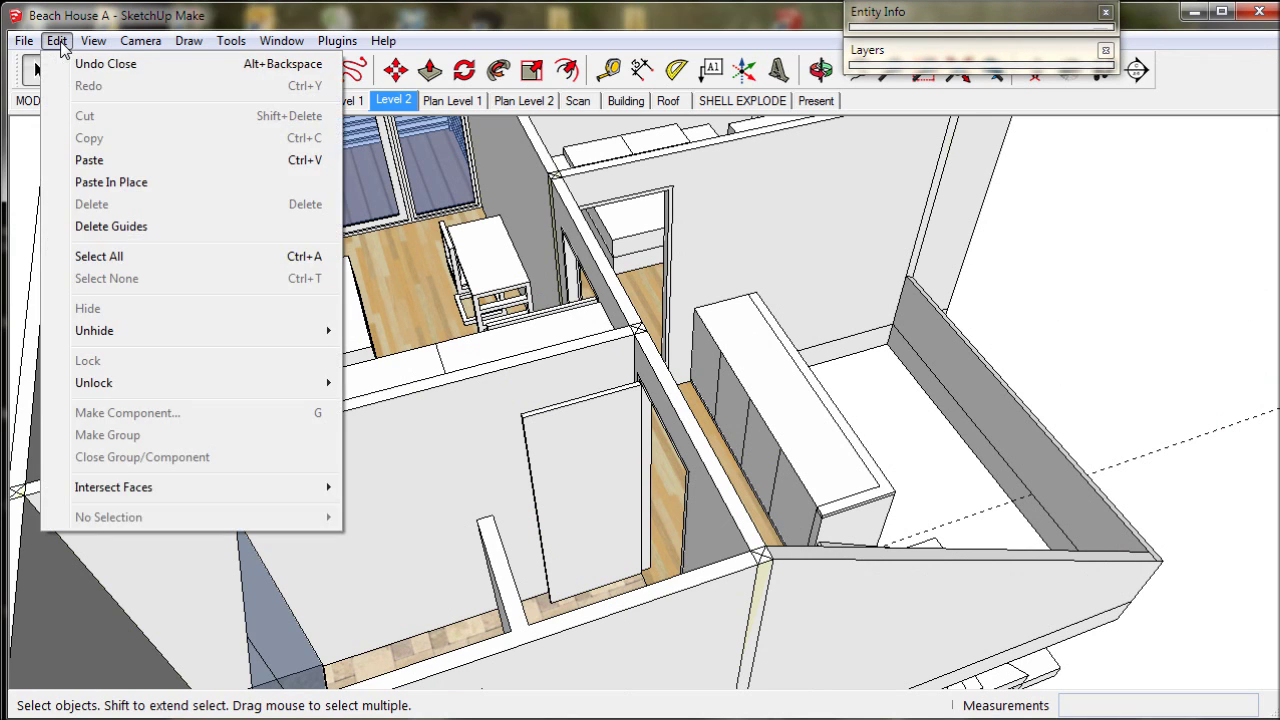
pyautogui.click(111, 228)
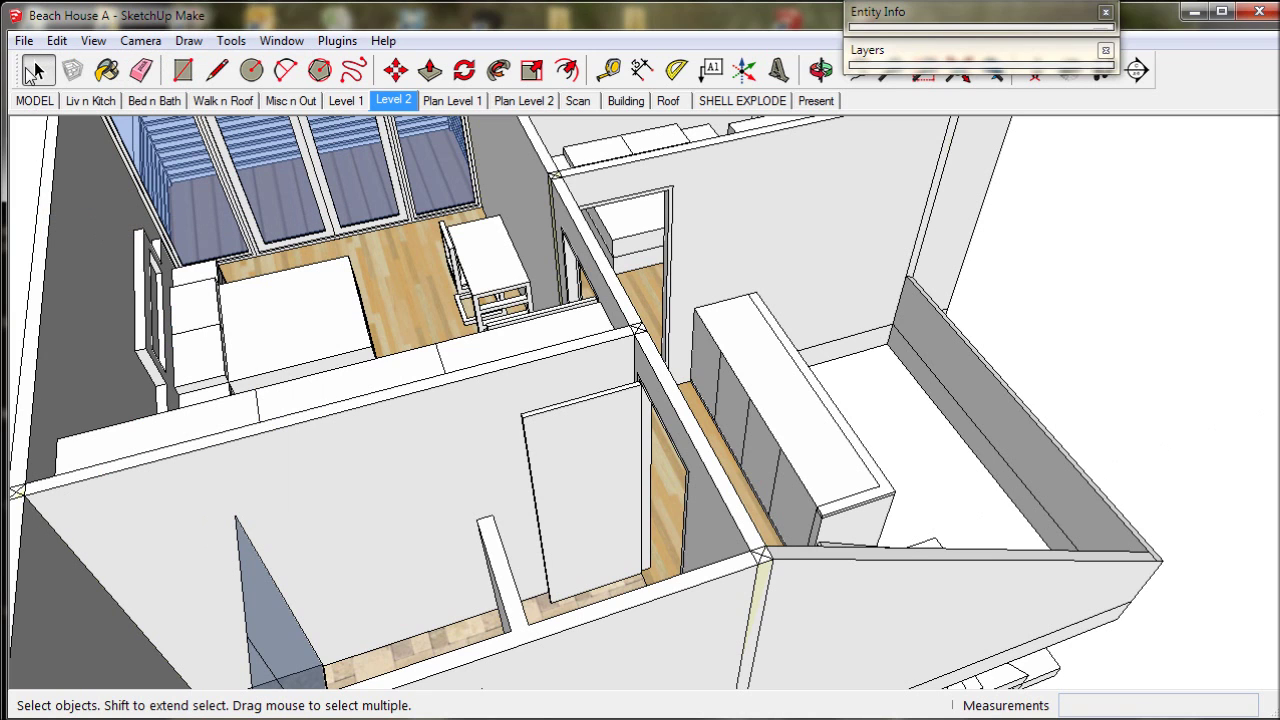
pyautogui.click(22, 42)
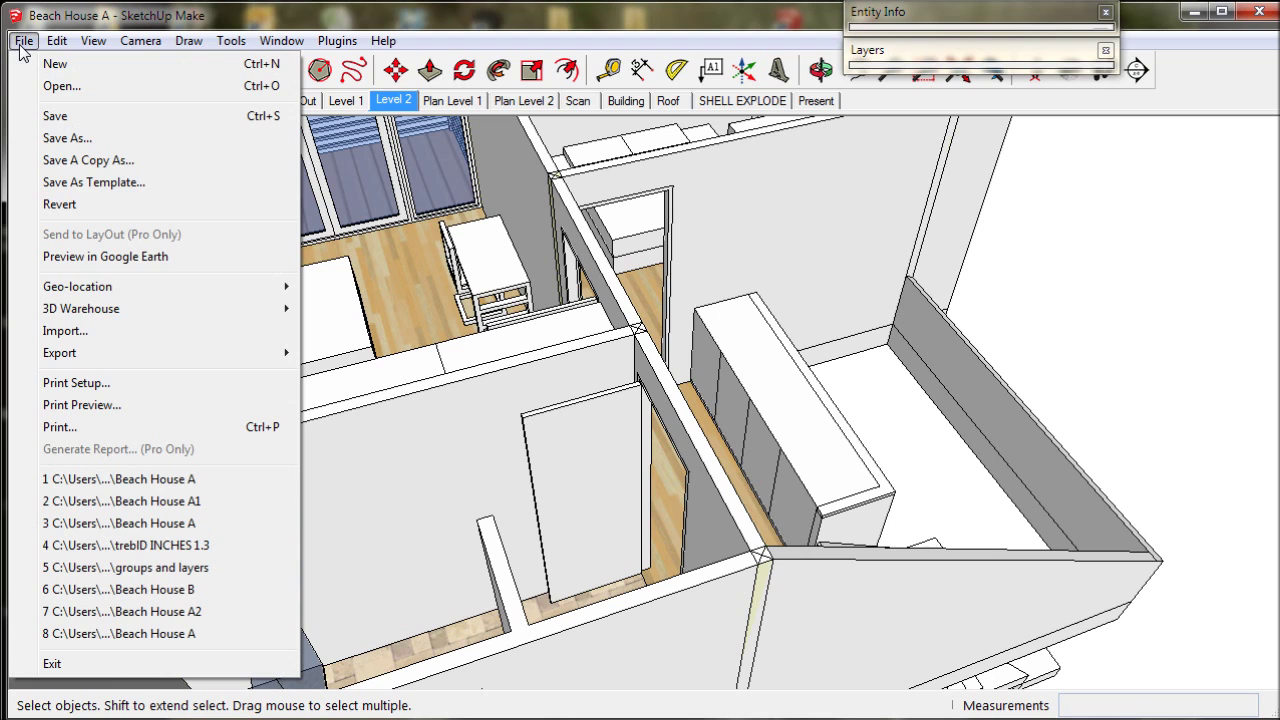